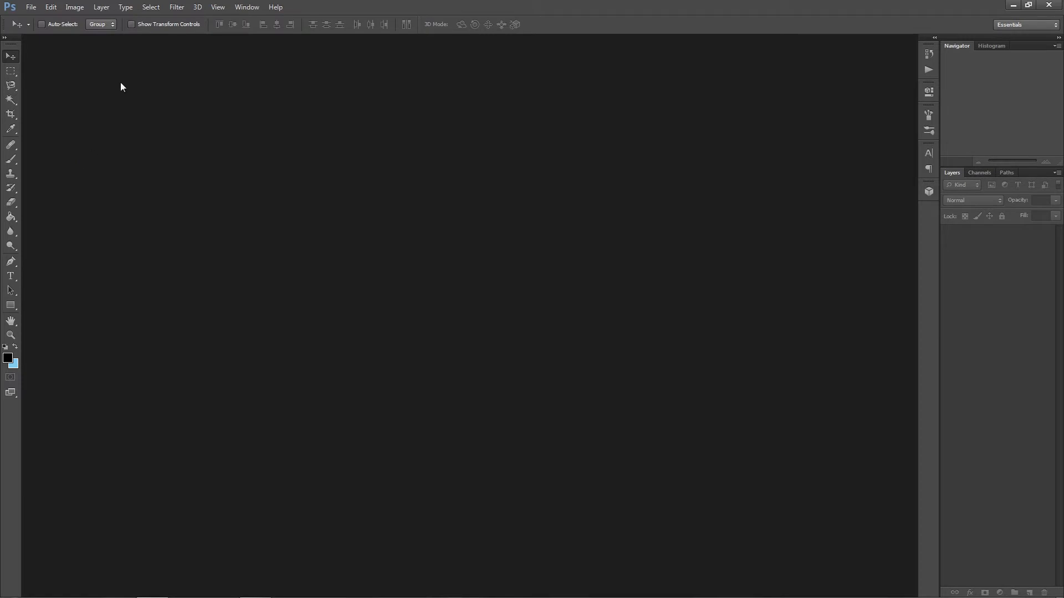
Create a new 9.5 by 9.5 cm RGB document at 300 pixels/inch with a white background
{"action": "left_click", "coordinate": [31, 7]}
{"action": "left_click", "coordinate": [43, 19]}
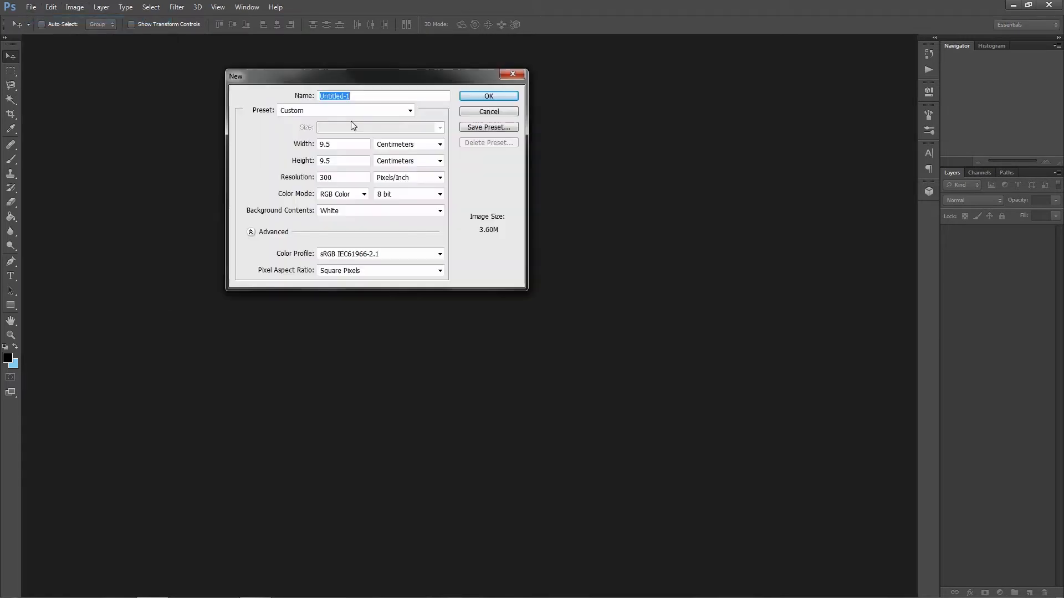
{"action": "left_click", "coordinate": [489, 97]}
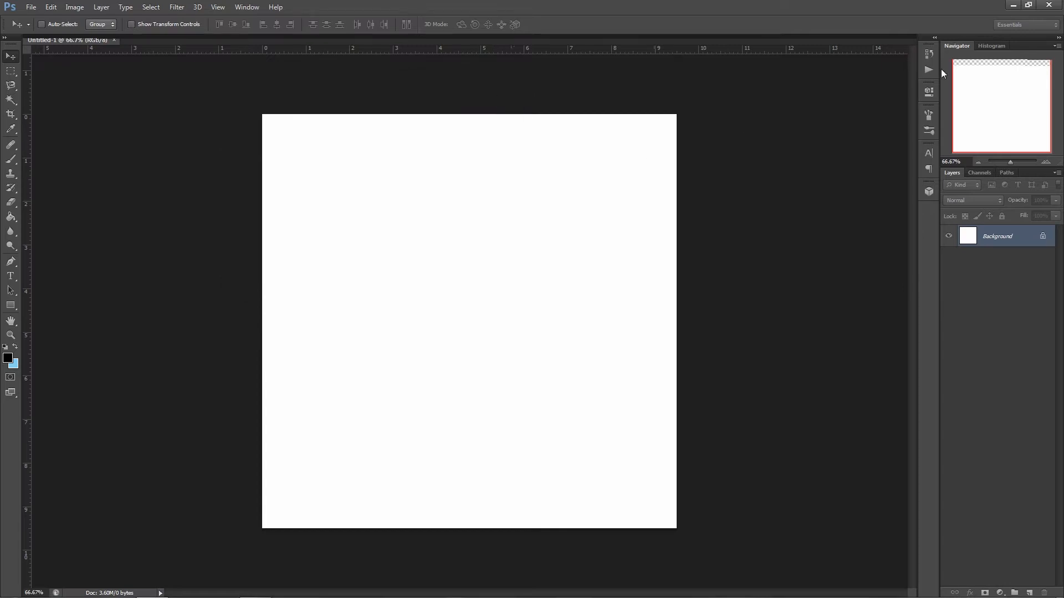
Place the Gray Comb Texture image from its folder into the new document
{"action": "left_click", "coordinate": [1012, 7]}
{"action": "left_click_drag", "start_coordinate": [329, 359], "coordinate": [550, 470]}
{"action": "left_click_drag", "start_coordinate": [410, 403], "coordinate": [450, 337]}
{"action": "key", "text": "alt+Tab"}
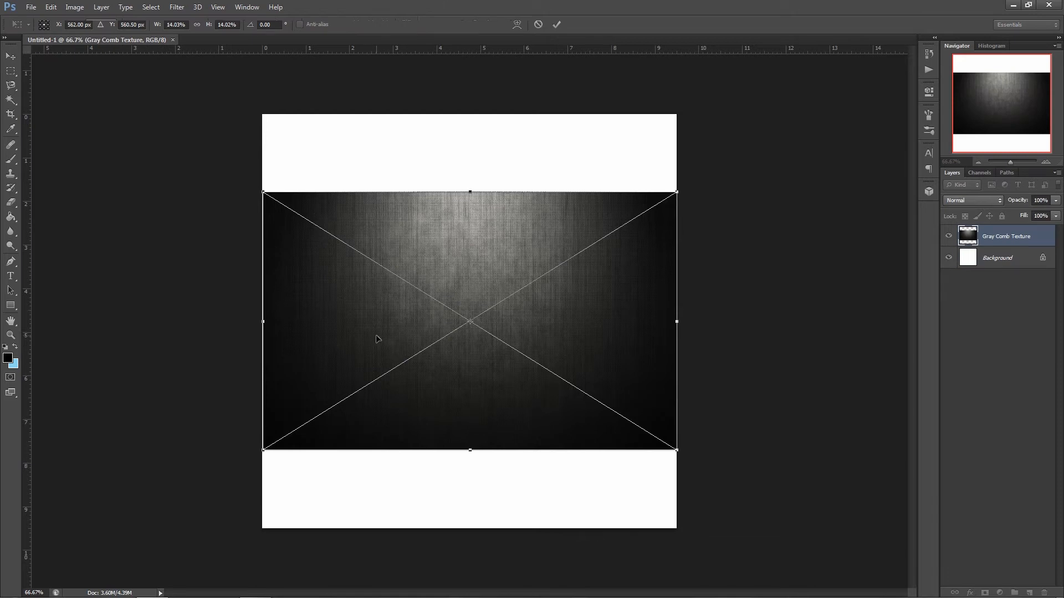
Widen the lower edge of the Gray Comb Texture in perspective and move it down to form a floor
{"action": "key", "text": "ctrl+plus"}
{"action": "key", "text": "ctrl+minus"}
{"action": "key", "text": "ctrl+minus"}
{"action": "key", "text": "ctrl+minus"}
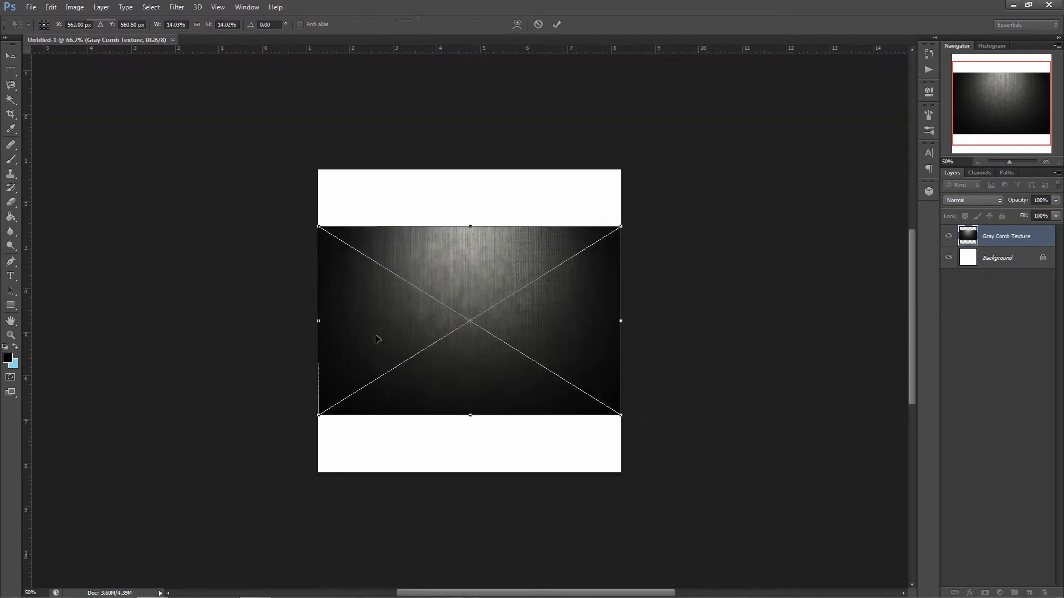
{"action": "right_click", "coordinate": [412, 324]}
{"action": "left_click", "coordinate": [359, 395]}
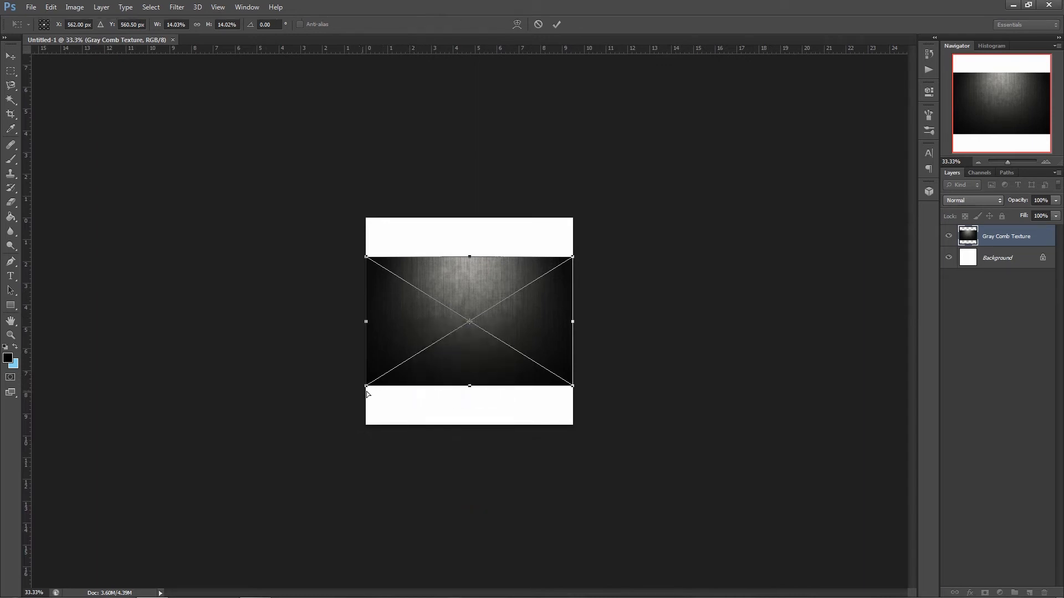
{"action": "left_click_drag", "start_coordinate": [367, 388], "coordinate": [7, 340]}
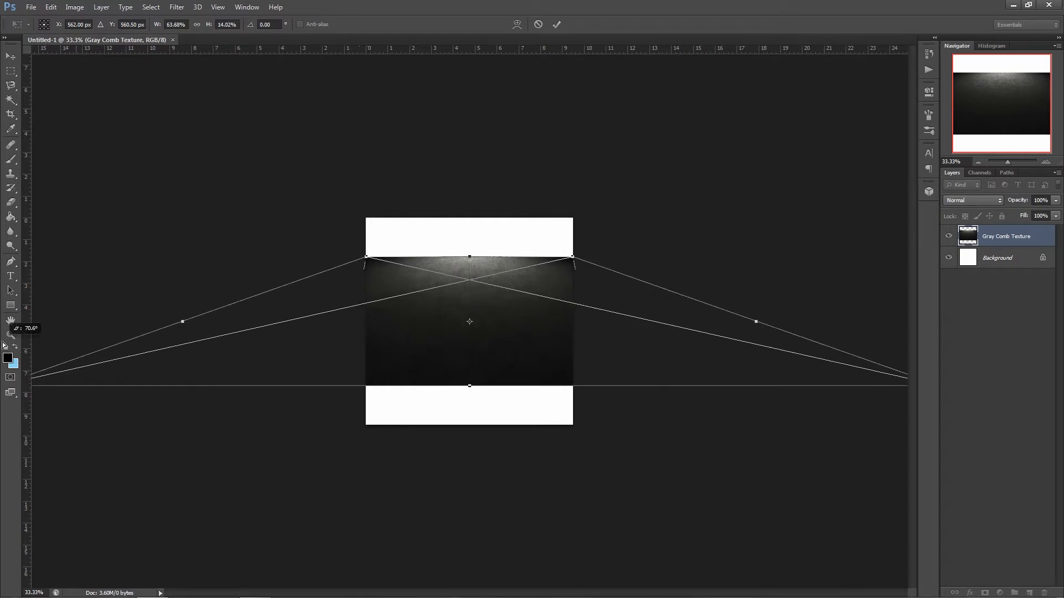
{"action": "left_click_drag", "start_coordinate": [443, 304], "coordinate": [470, 411]}
{"action": "key", "text": "Return"}
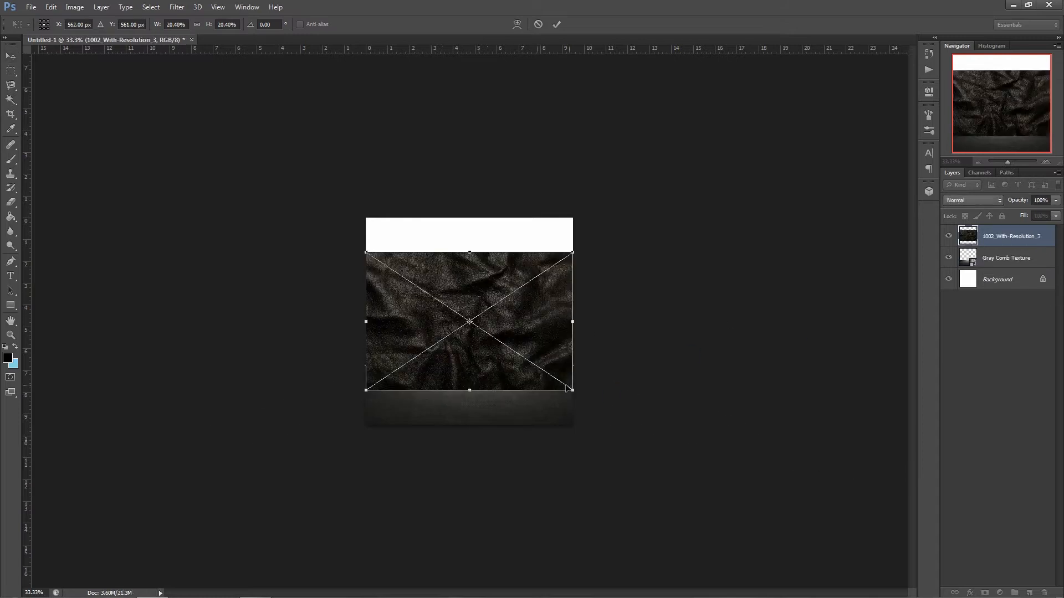
Scale the placed 1002_With-Resolution_3 leather image to about 41% and position it to cover the whole canvas
{"action": "left_click_drag", "start_coordinate": [574, 394], "coordinate": [783, 531]}
{"action": "left_click_drag", "start_coordinate": [498, 344], "coordinate": [452, 268]}
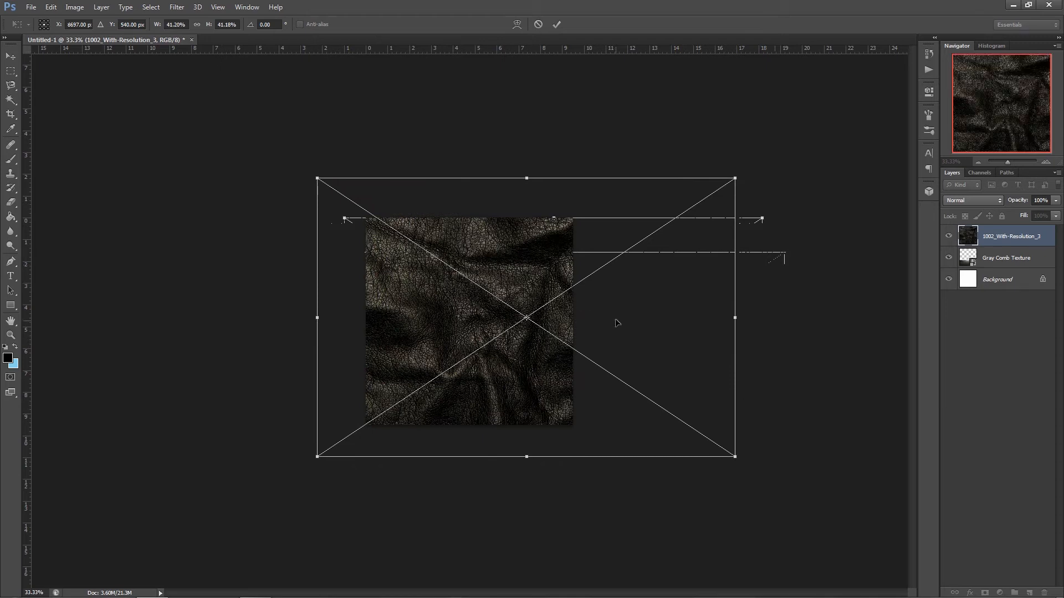
{"action": "key", "text": "Return"}
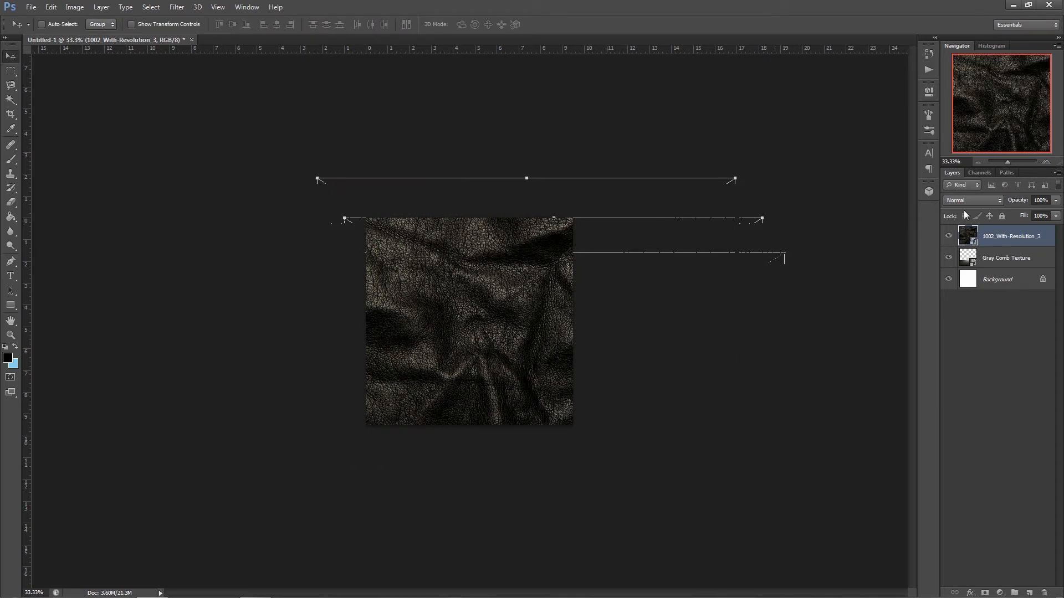
Hide the leather layer, convert the locked Background into a regular layer and fill it with black
{"action": "left_click", "coordinate": [949, 237]}
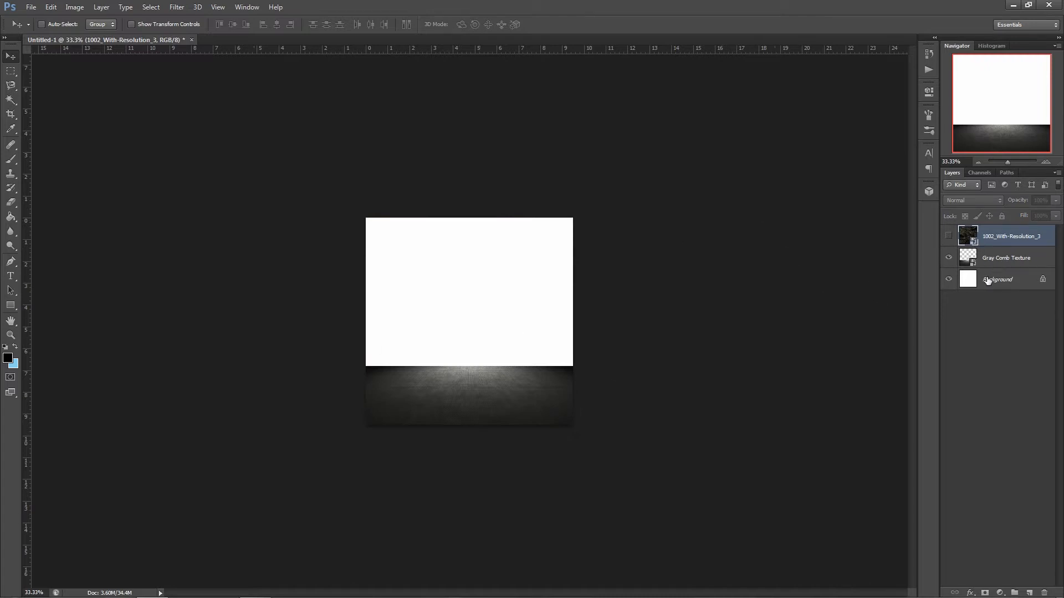
{"action": "double_click", "coordinate": [1020, 284]}
{"action": "key", "text": "Return"}
{"action": "key", "text": "alt+BackSpace"}
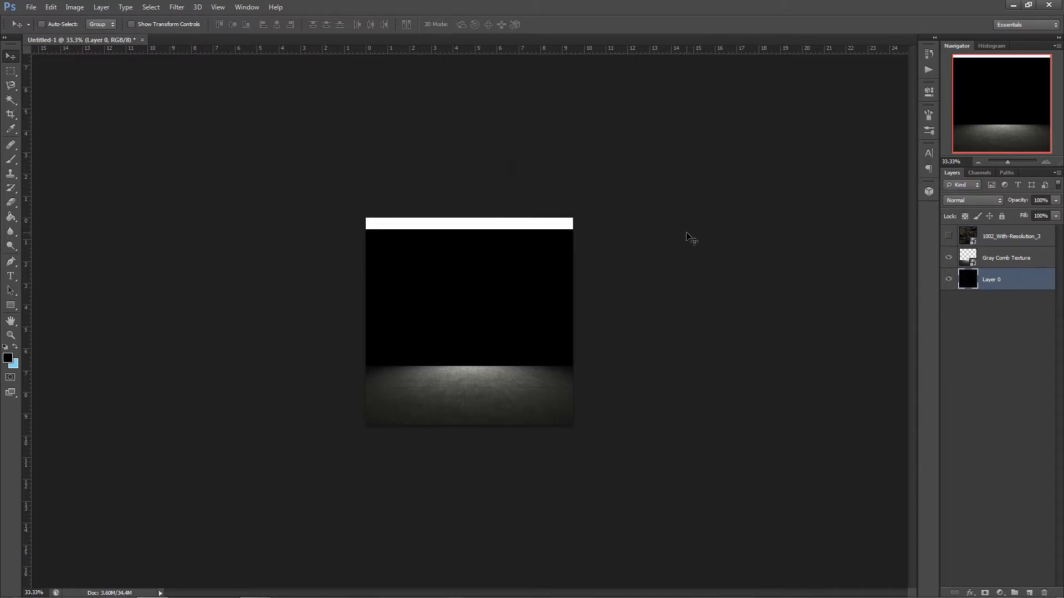
Add a layer mask to the Gray Comb Texture and paint its far edge black with a 300 px brush to fade it
{"action": "left_click", "coordinate": [1011, 266]}
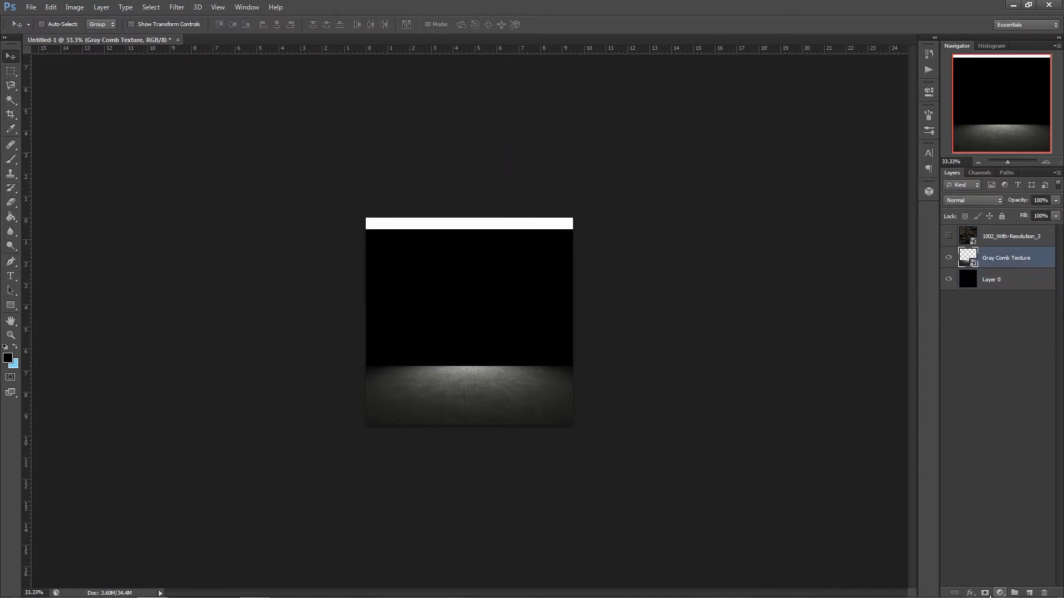
{"action": "left_click", "coordinate": [984, 593]}
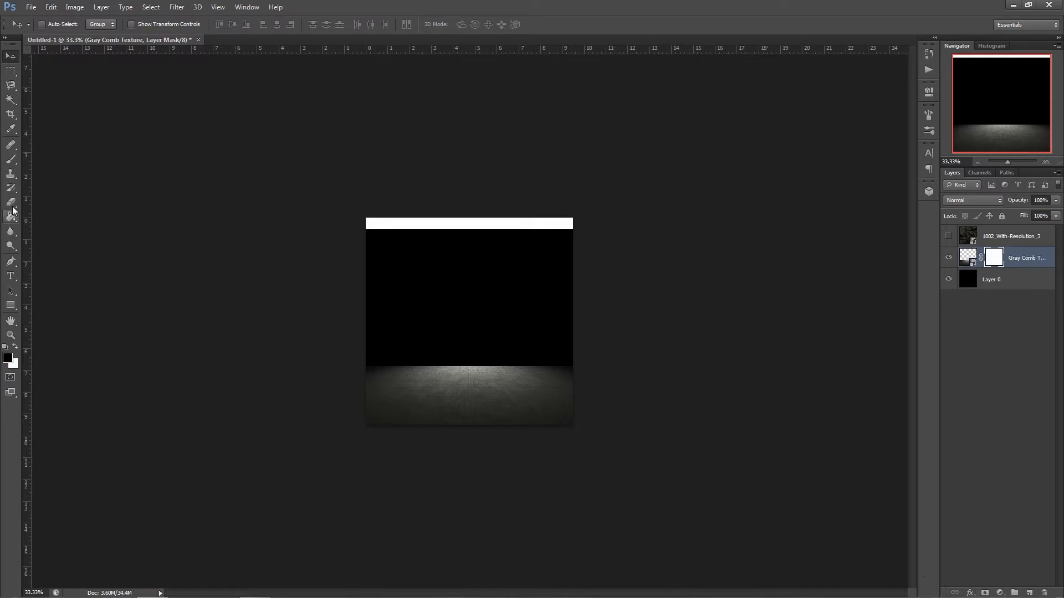
{"action": "left_click", "coordinate": [11, 160]}
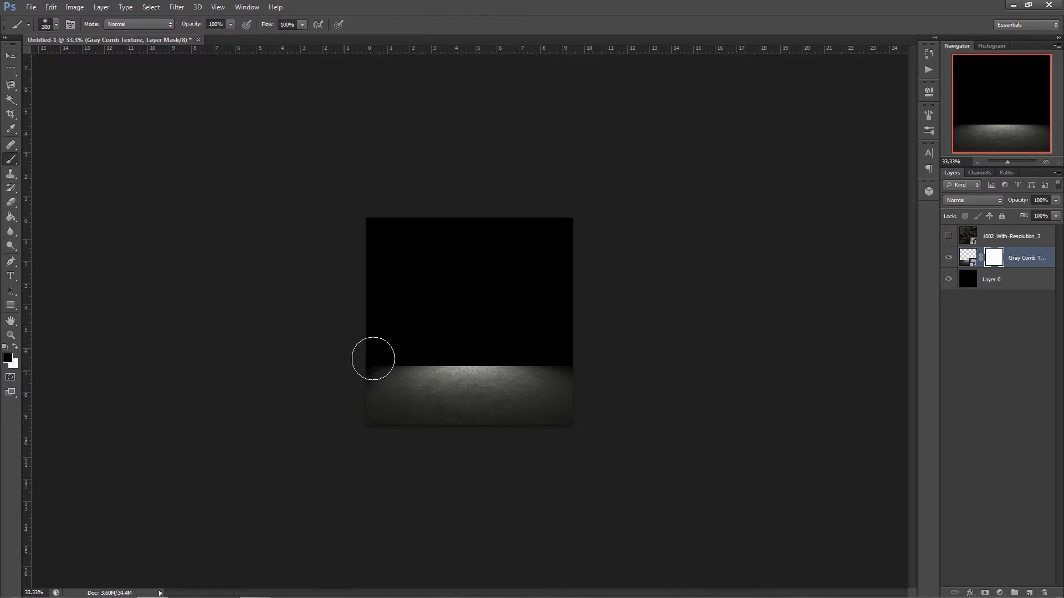
{"action": "mouse_move", "coordinate": [372, 355]}
{"action": "left_mouse_down"}
{"action": "mouse_move", "coordinate": [518, 351]}
{"action": "mouse_move", "coordinate": [622, 386]}
{"action": "mouse_move", "coordinate": [516, 351]}
{"action": "mouse_move", "coordinate": [402, 353]}
{"action": "mouse_move", "coordinate": [531, 353]}
{"action": "mouse_move", "coordinate": [415, 349]}
{"action": "left_mouse_up"}
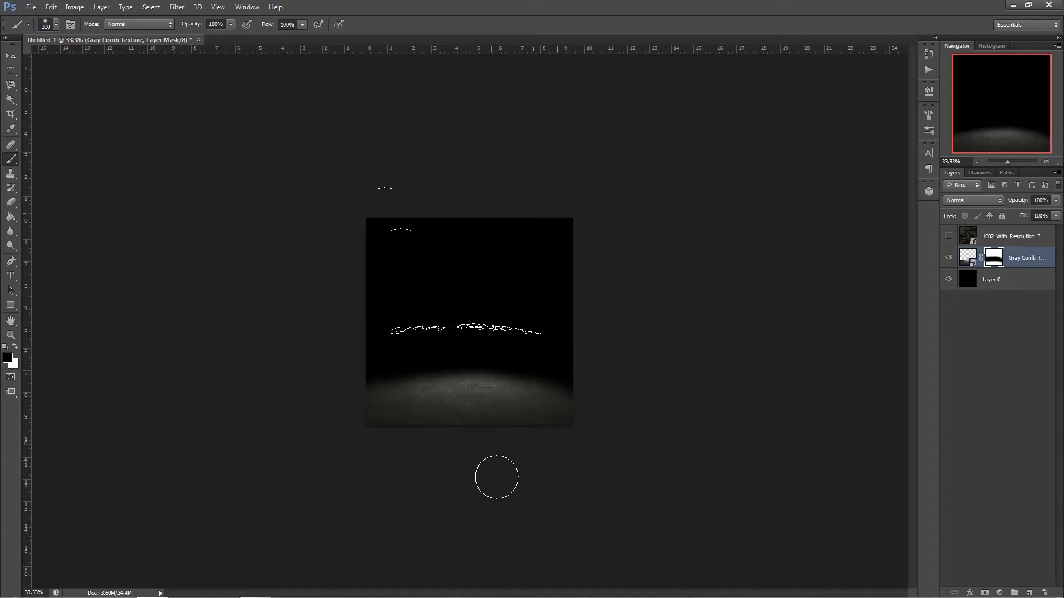
Show the leather layer again and turn it into a 3D mesh with the Sphere preset
{"action": "left_click", "coordinate": [948, 236]}
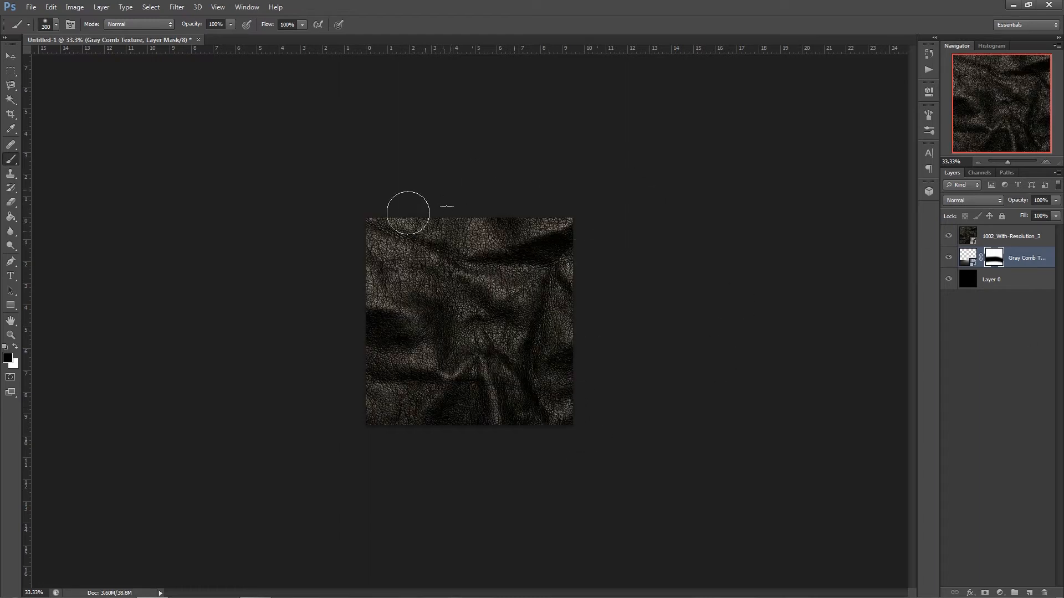
{"action": "left_click", "coordinate": [1017, 239]}
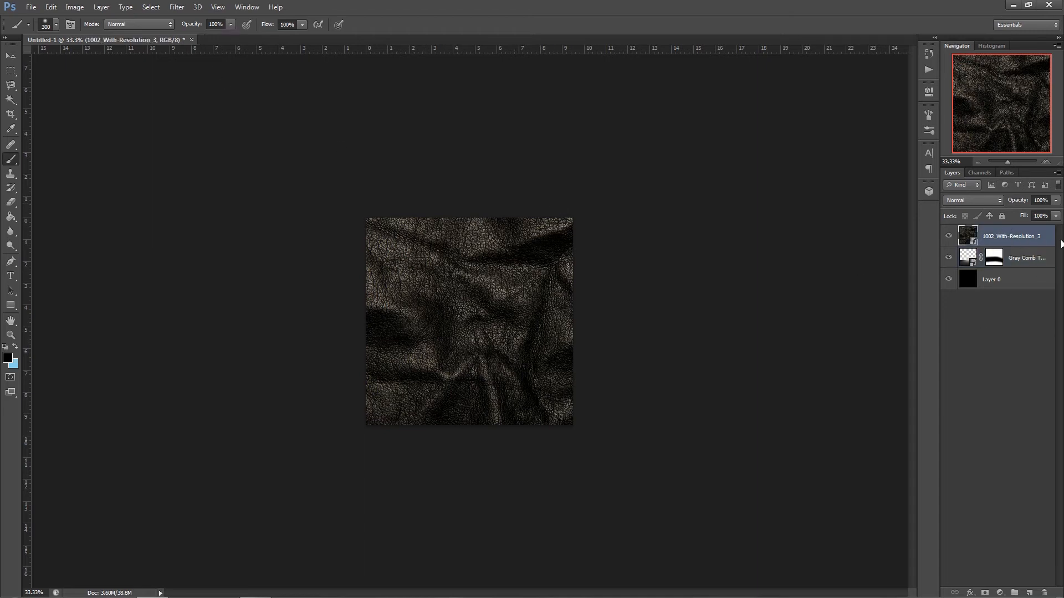
{"action": "left_click", "coordinate": [198, 7]}
{"action": "mouse_move", "coordinate": [218, 7]}
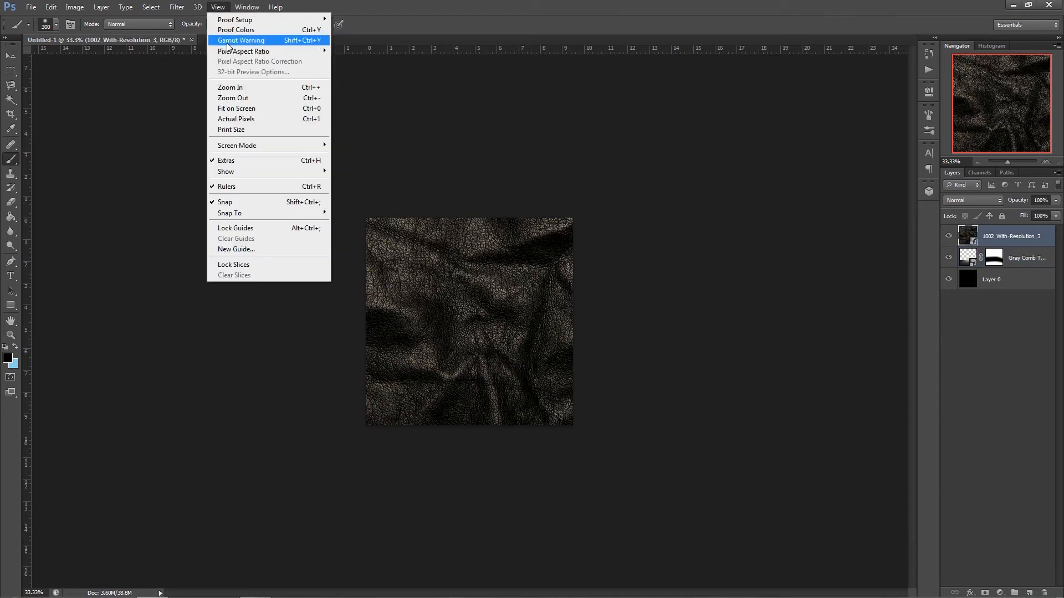
{"action": "mouse_move", "coordinate": [261, 79]}
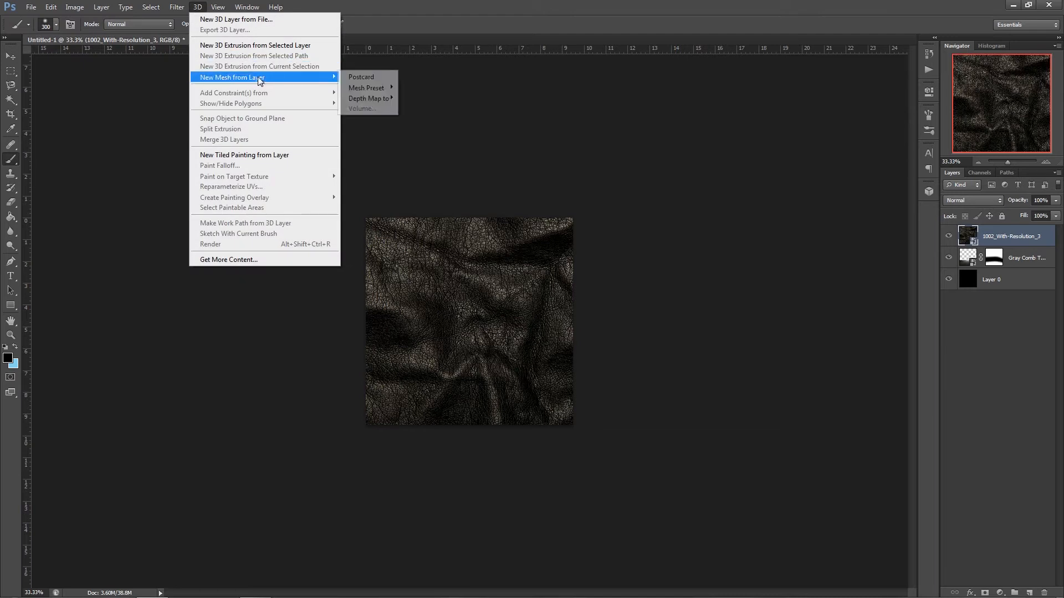
{"action": "mouse_move", "coordinate": [357, 89]}
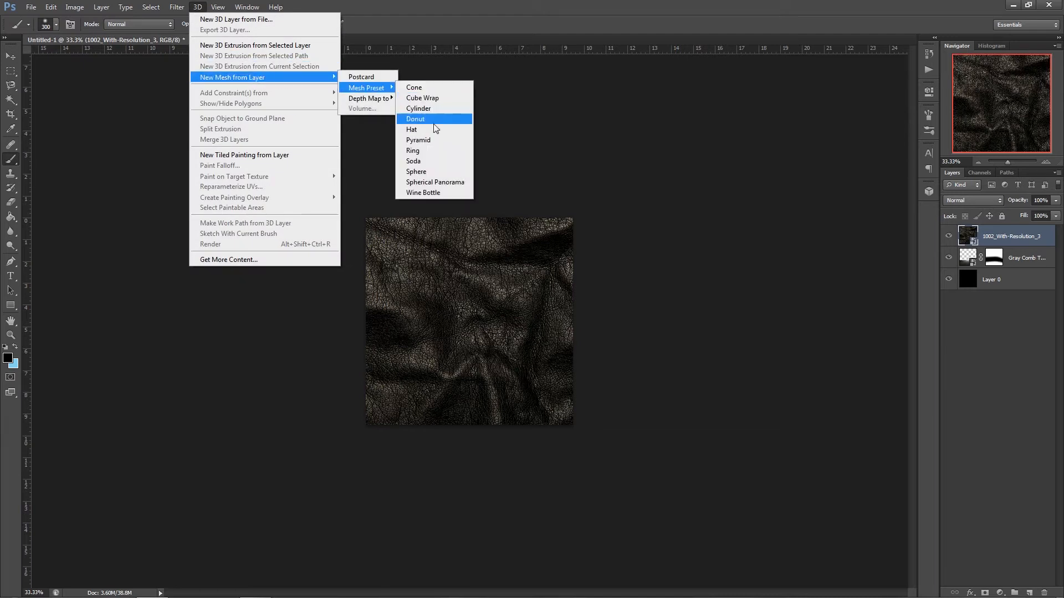
{"action": "left_click", "coordinate": [437, 171]}
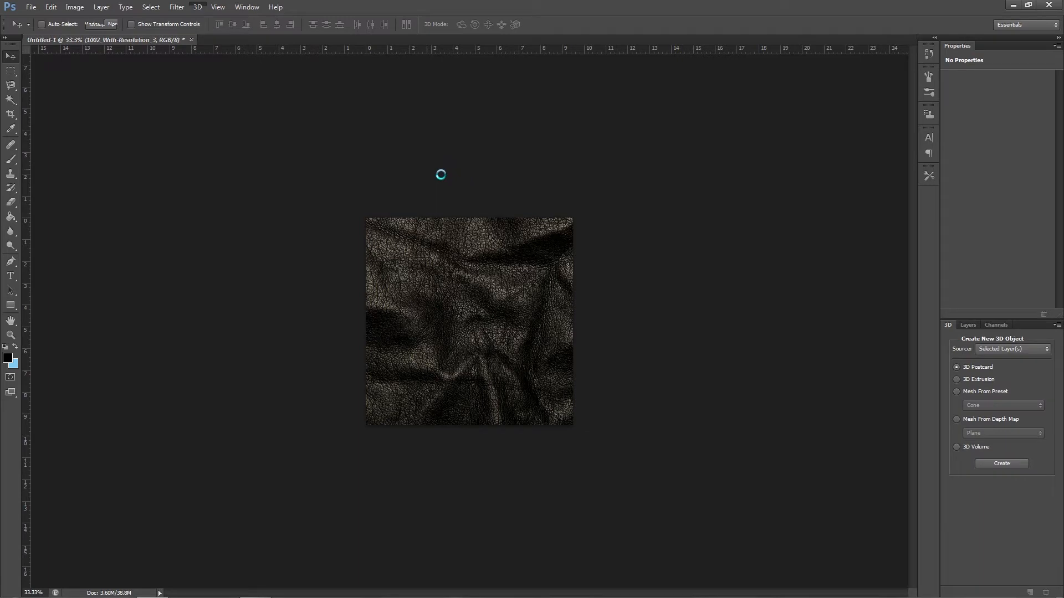
Orbit and pan the 3D camera so the sphere sits lower on the floor, seen from near ground level
{"action": "left_click_drag", "start_coordinate": [455, 336], "coordinate": [418, 352]}
{"action": "left_click_drag", "start_coordinate": [468, 62], "coordinate": [682, 62]}
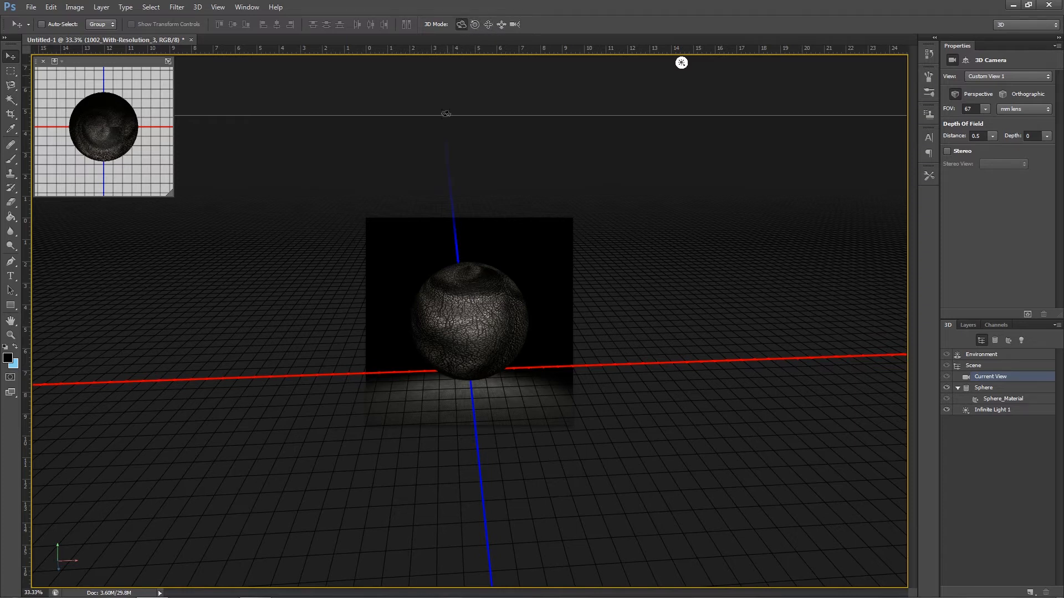
{"action": "left_click_drag", "start_coordinate": [417, 324], "coordinate": [471, 310]}
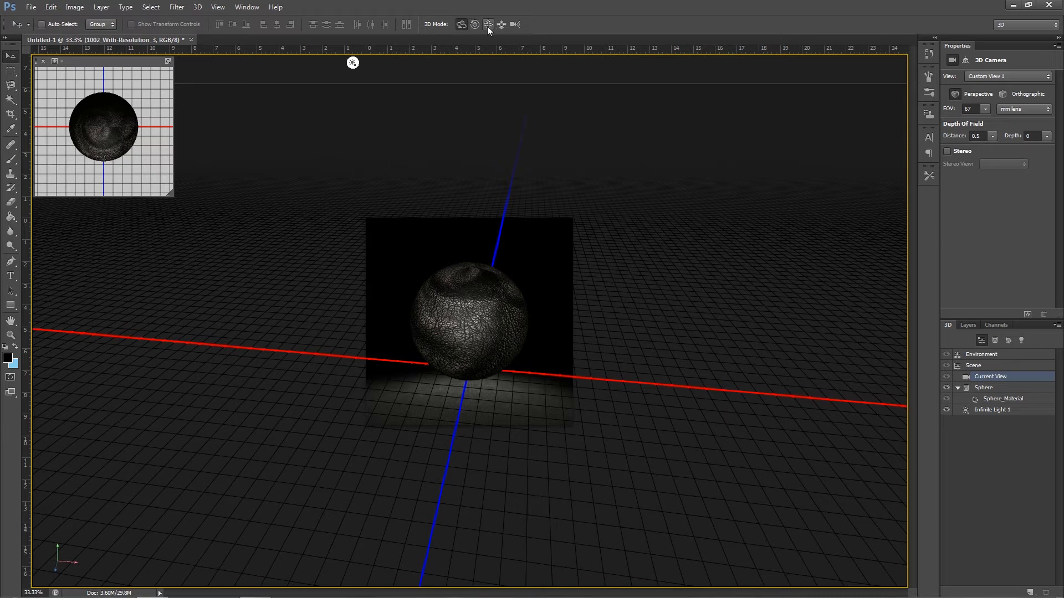
{"action": "left_click", "coordinate": [489, 25]}
{"action": "left_click_drag", "start_coordinate": [437, 342], "coordinate": [432, 367]}
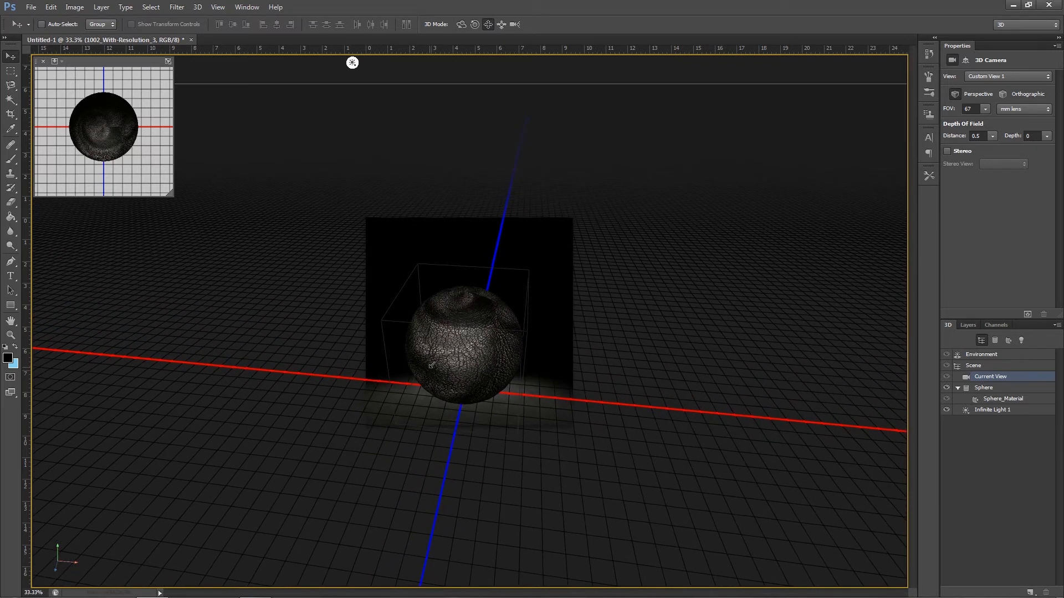
{"action": "left_click", "coordinate": [461, 24]}
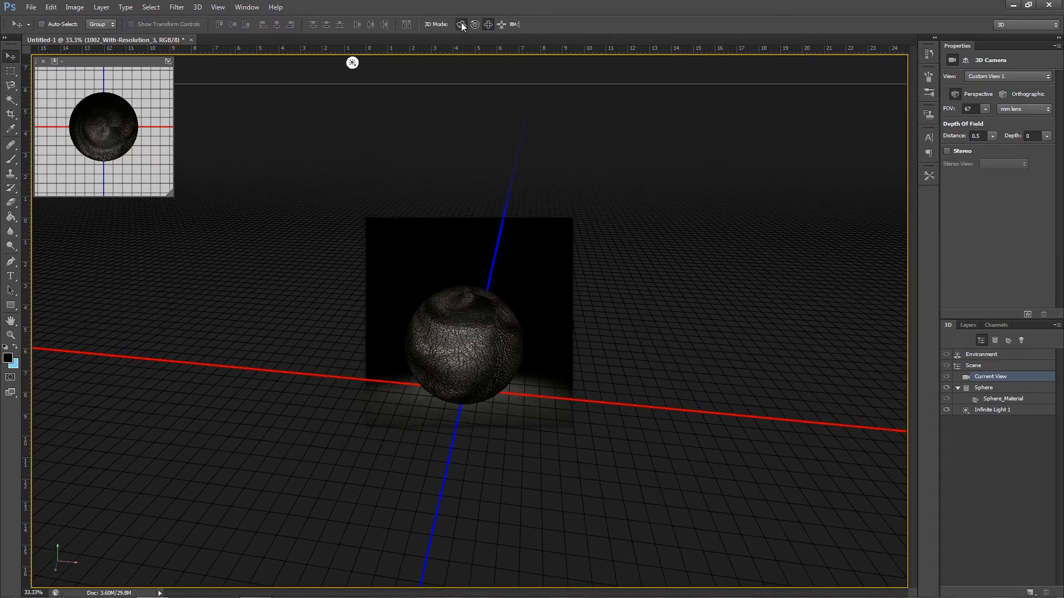
{"action": "left_click_drag", "start_coordinate": [425, 382], "coordinate": [420, 333]}
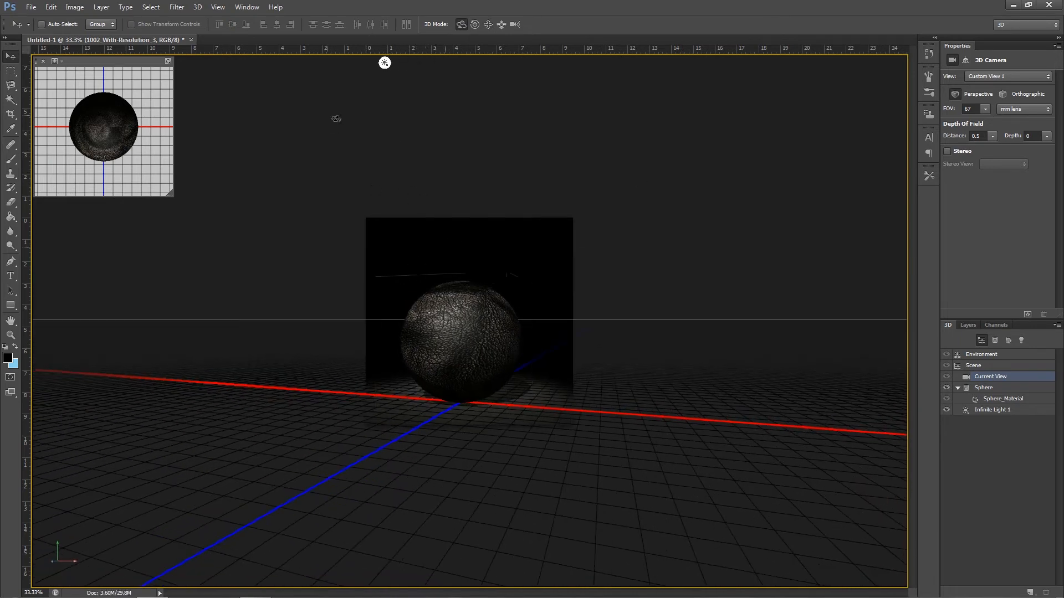
{"action": "left_click_drag", "start_coordinate": [535, 366], "coordinate": [490, 324]}
Show the Timeline and create a video timeline for the document
{"action": "left_click", "coordinate": [242, 6]}
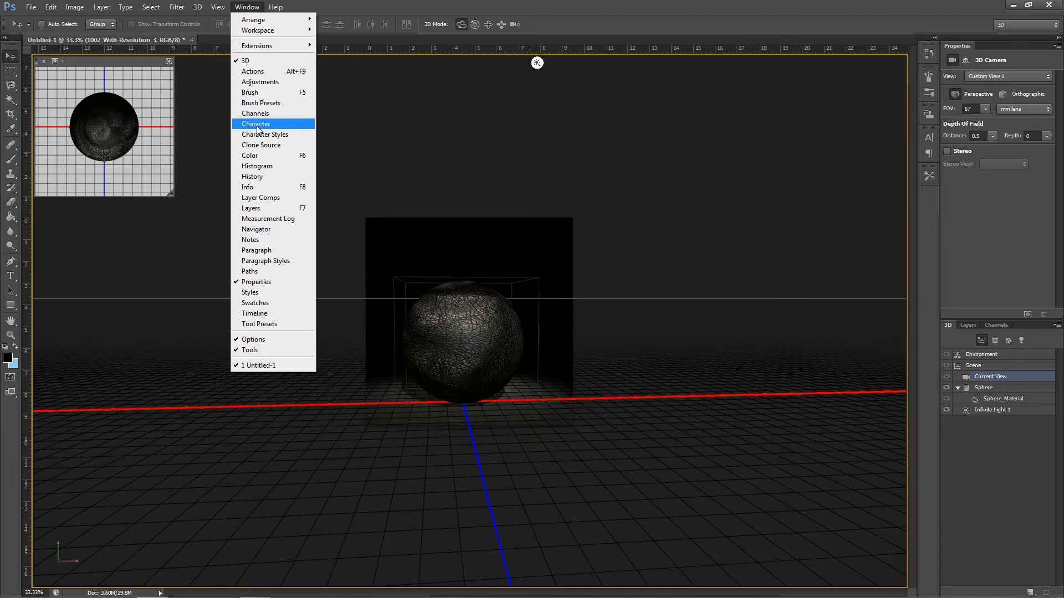
{"action": "left_click", "coordinate": [254, 313]}
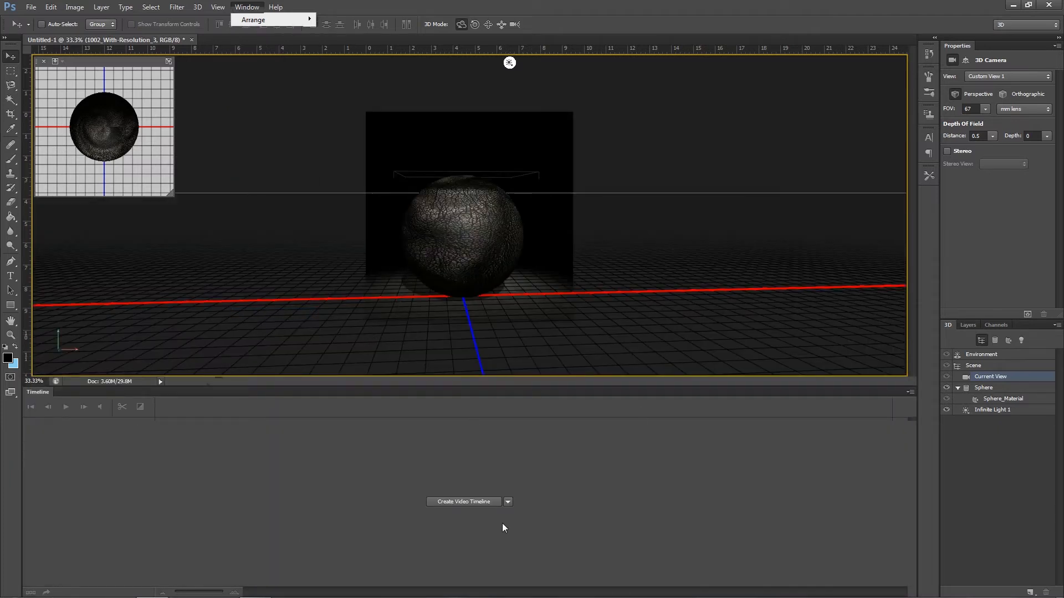
{"action": "left_click", "coordinate": [461, 502]}
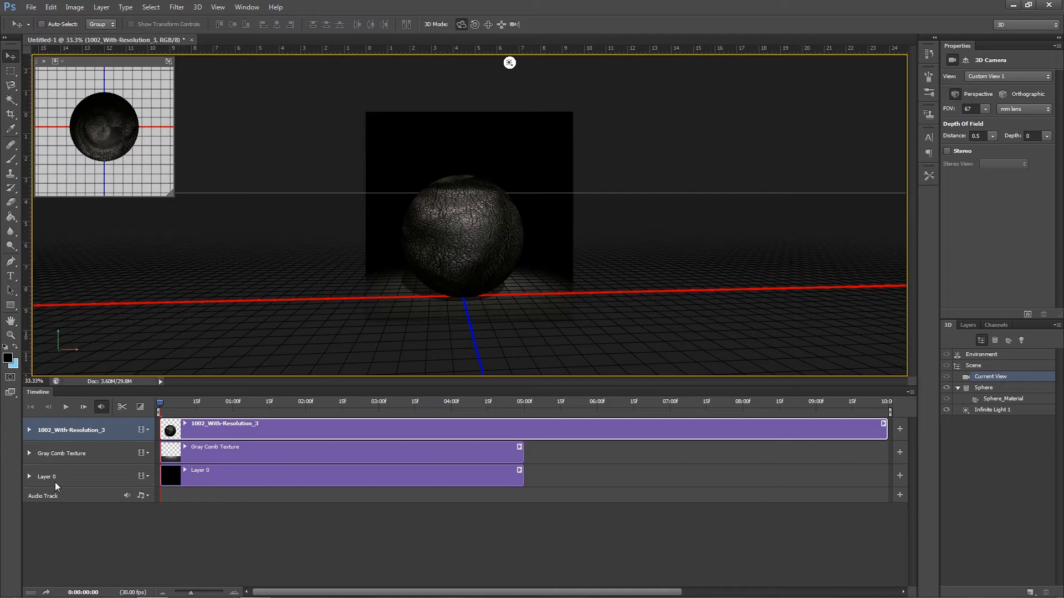
Orbit the camera to a higher, angled view of the sphere and set a 3D Camera Position keyframe at 0:00:00:00
{"action": "left_click", "coordinate": [29, 430]}
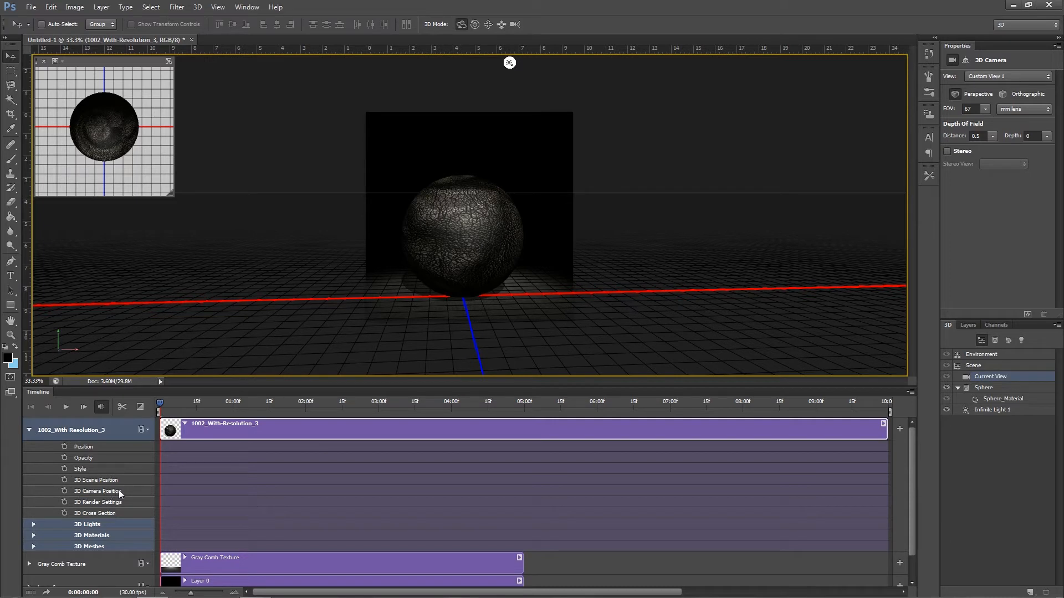
{"action": "left_click_drag", "start_coordinate": [264, 372], "coordinate": [360, 297]}
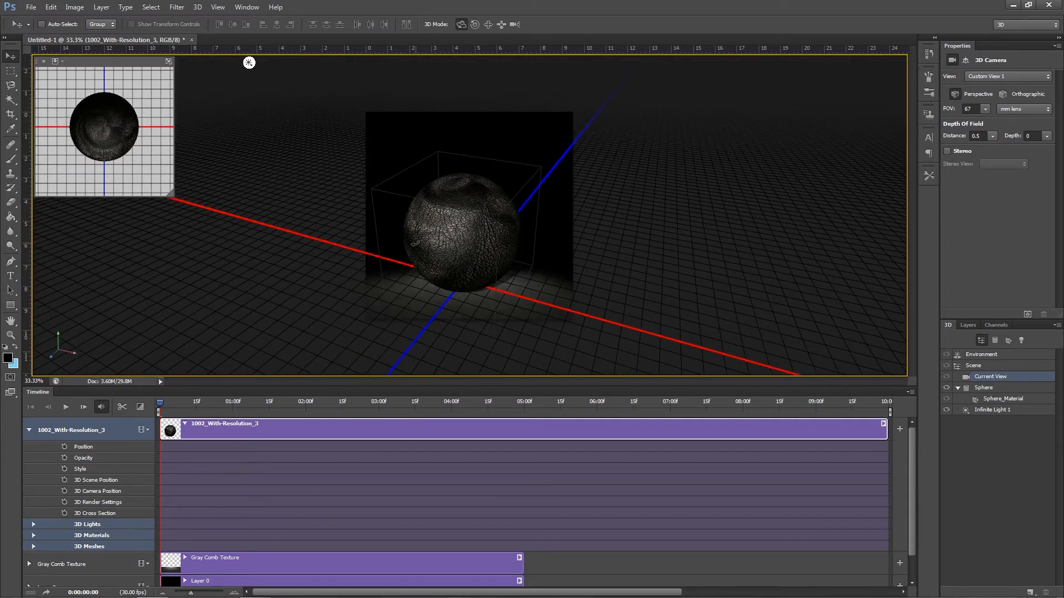
{"action": "left_click", "coordinate": [64, 492]}
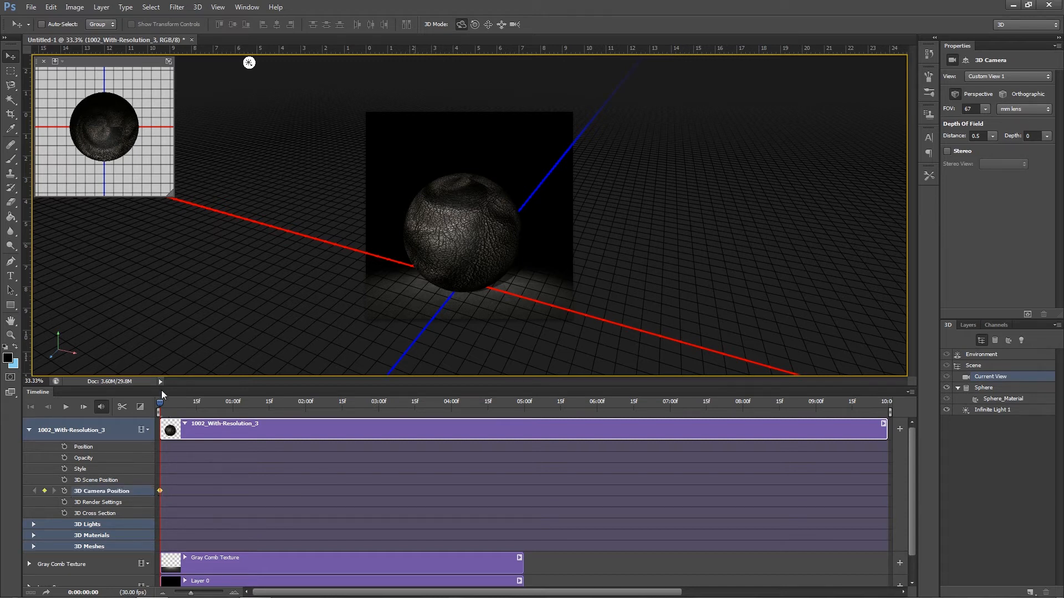
Keyframe a low camera view from the other side at 0:00:03:01 and preview the animation with the work area ending there
{"action": "left_click_drag", "start_coordinate": [161, 405], "coordinate": [381, 408]}
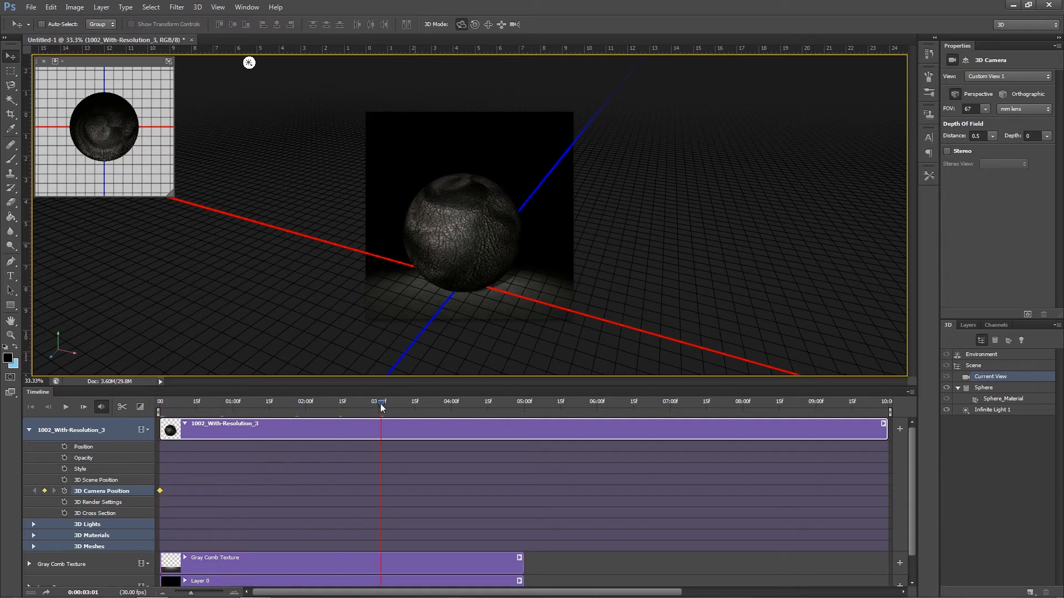
{"action": "left_click_drag", "start_coordinate": [535, 168], "coordinate": [491, 262]}
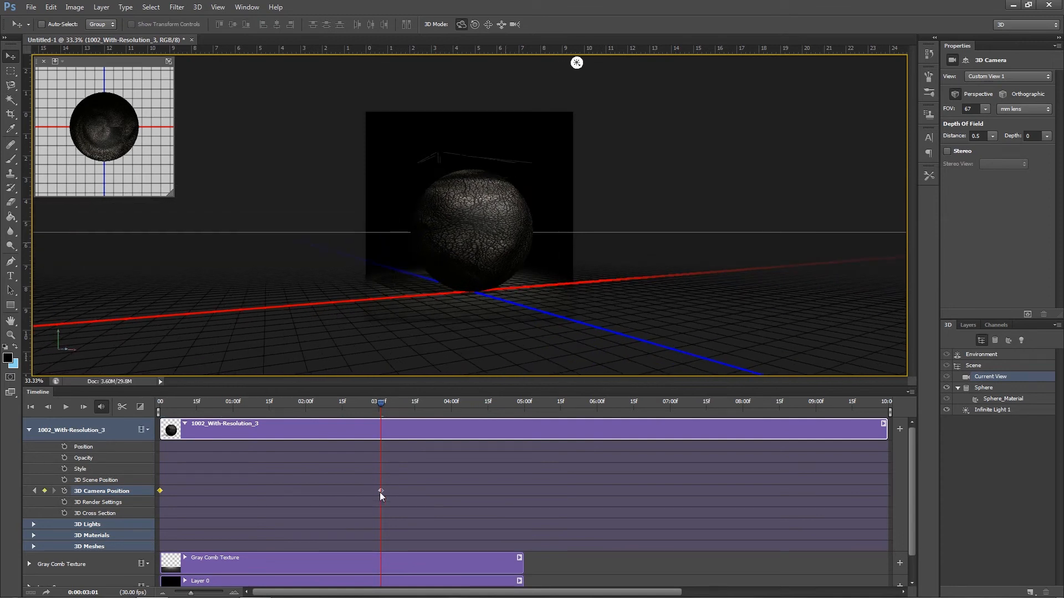
{"action": "left_click_drag", "start_coordinate": [889, 412], "coordinate": [382, 412]}
{"action": "key", "text": "space"}
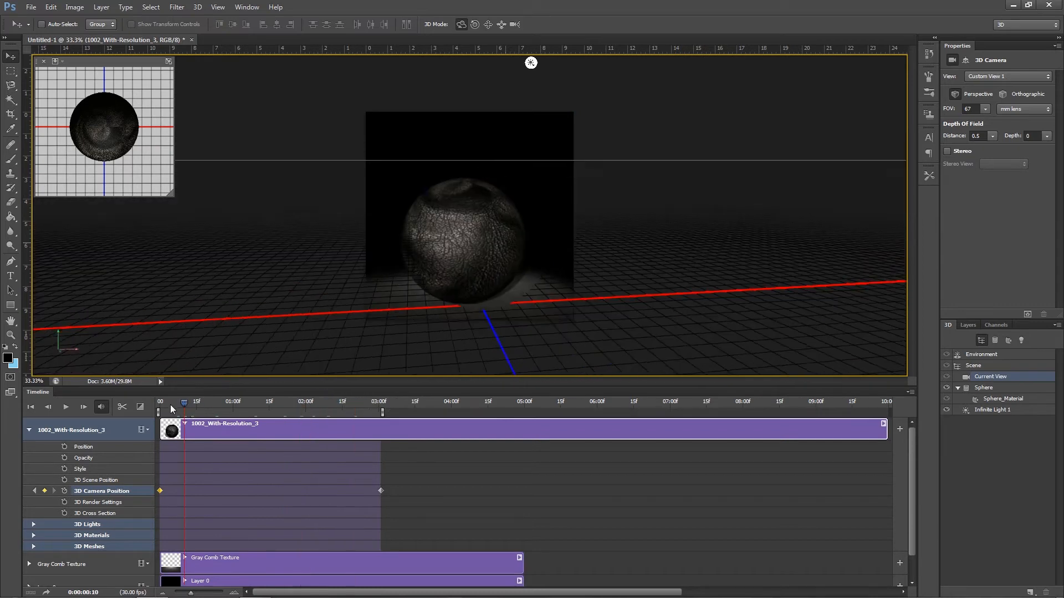
Preview the camera animation from the first frame, and orbit the camera to a higher, frontal view of the sphere at 0:00:03:00
{"action": "left_click", "coordinate": [154, 403]}
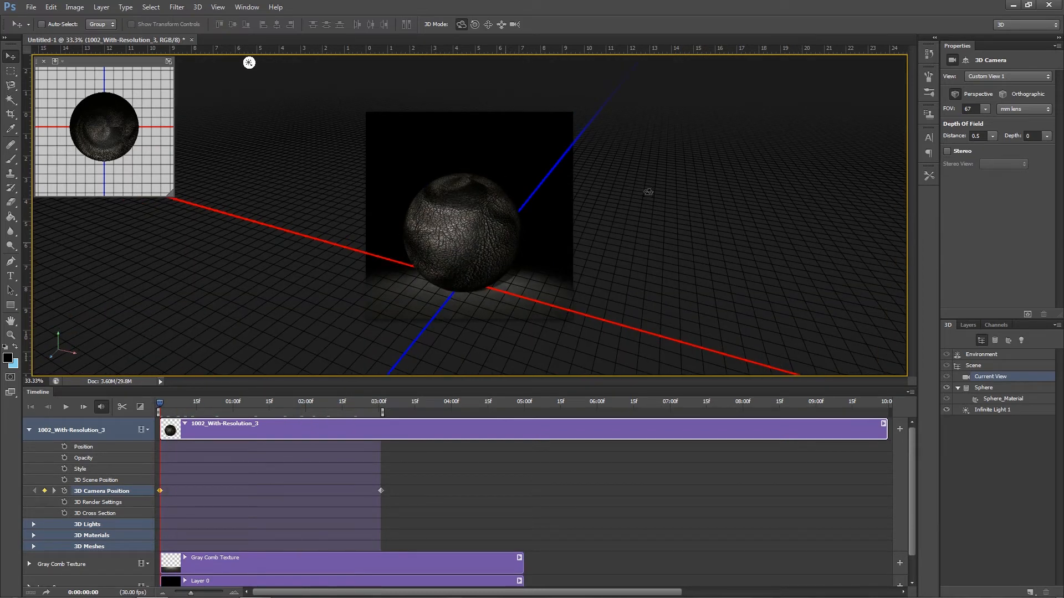
{"action": "left_click", "coordinate": [66, 407]}
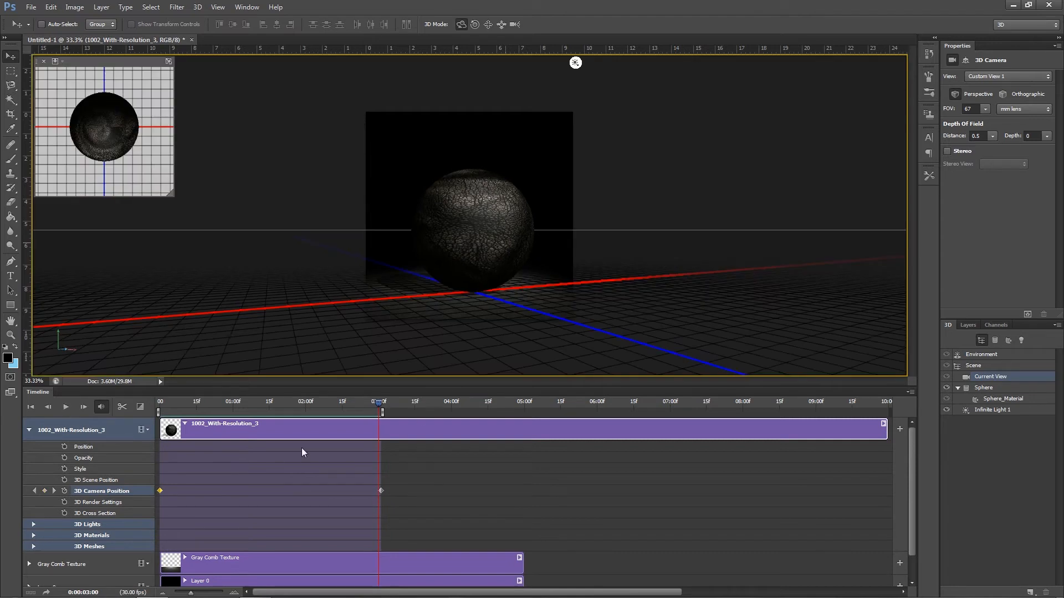
{"action": "left_click_drag", "start_coordinate": [533, 207], "coordinate": [462, 218]}
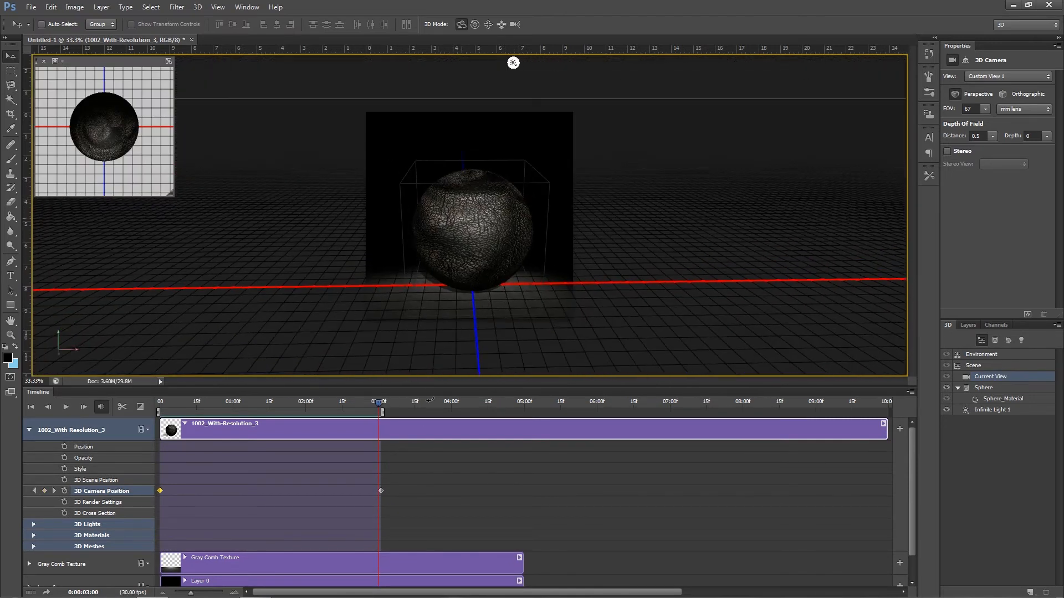
Expand the Gray Comb Texture layer's animation properties in the timeline and return the playhead to 0:00:00:00
{"action": "left_click", "coordinate": [27, 569]}
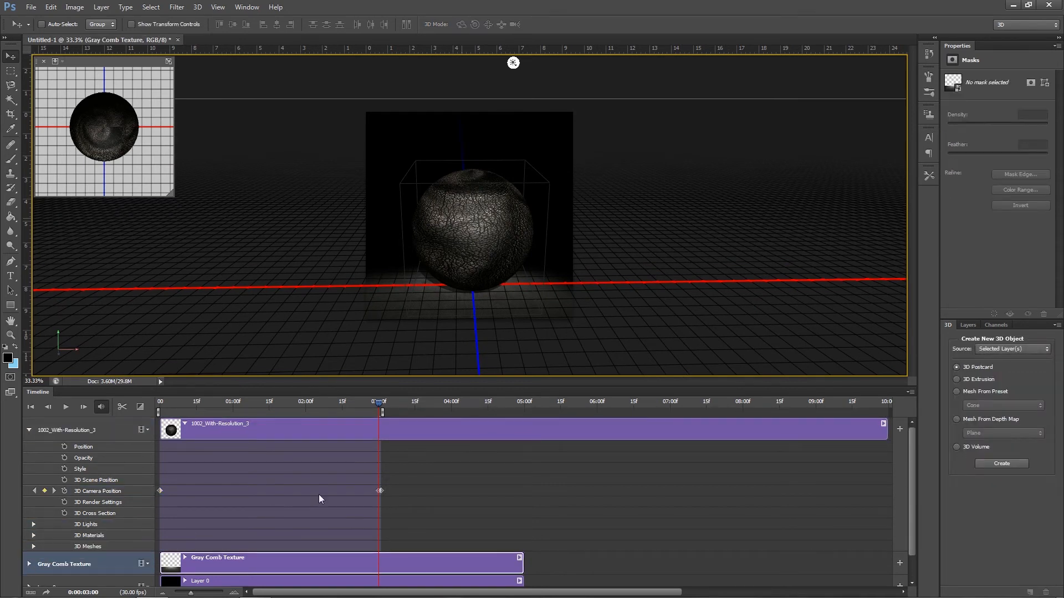
{"action": "scroll", "coordinate": [35, 515], "scroll_direction": "down", "scroll_amount": 1}
{"action": "left_click", "coordinate": [28, 537]}
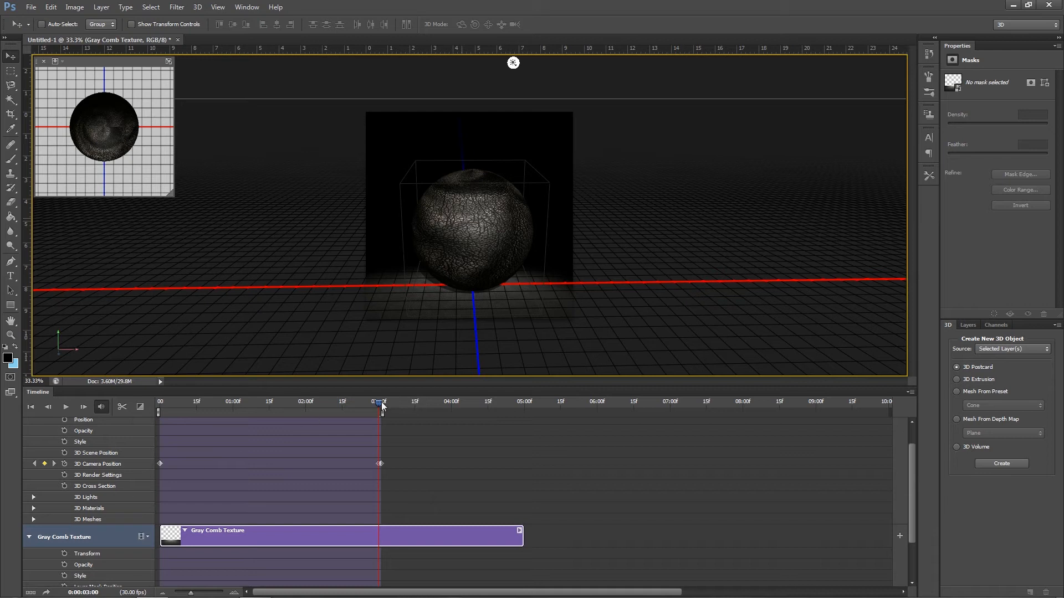
{"action": "left_click_drag", "start_coordinate": [354, 409], "coordinate": [140, 406]}
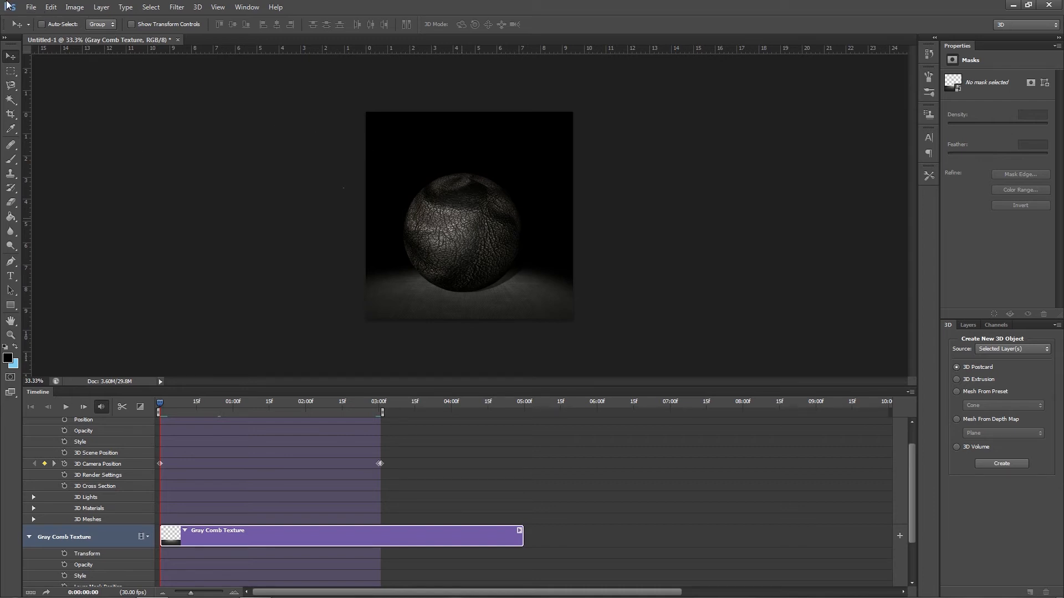
Start a Save for Web export of the animation as GIF with the looping option set to Once
{"action": "left_click", "coordinate": [32, 7]}
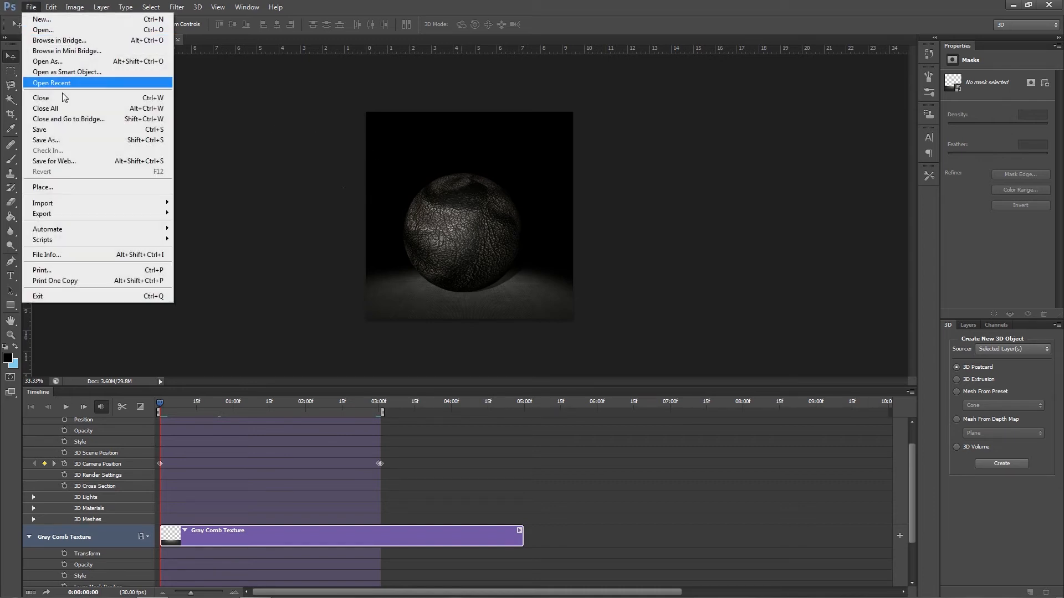
{"action": "left_click", "coordinate": [64, 162]}
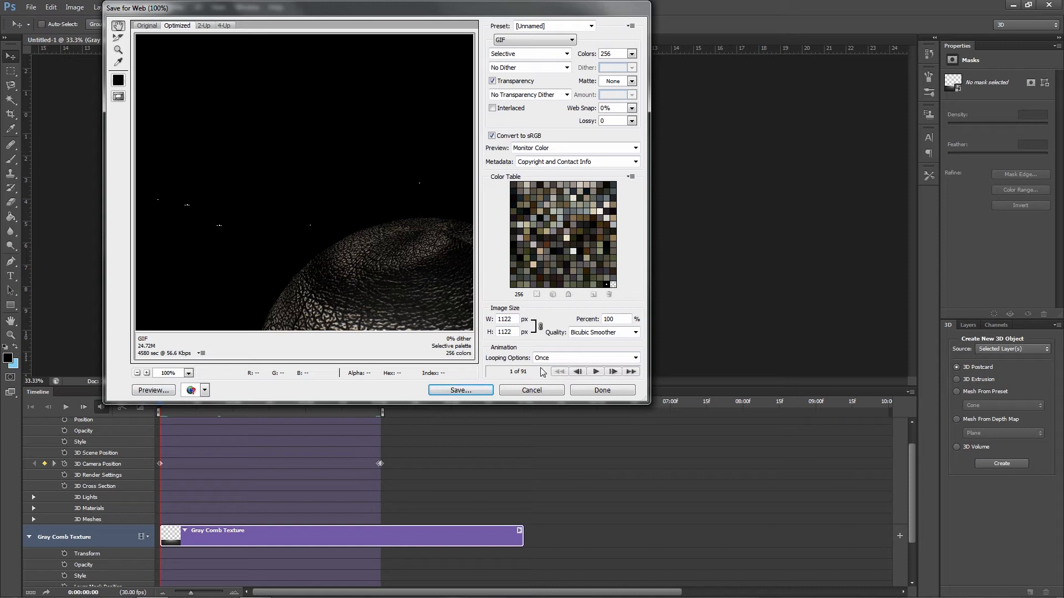
{"action": "left_click", "coordinate": [557, 358]}
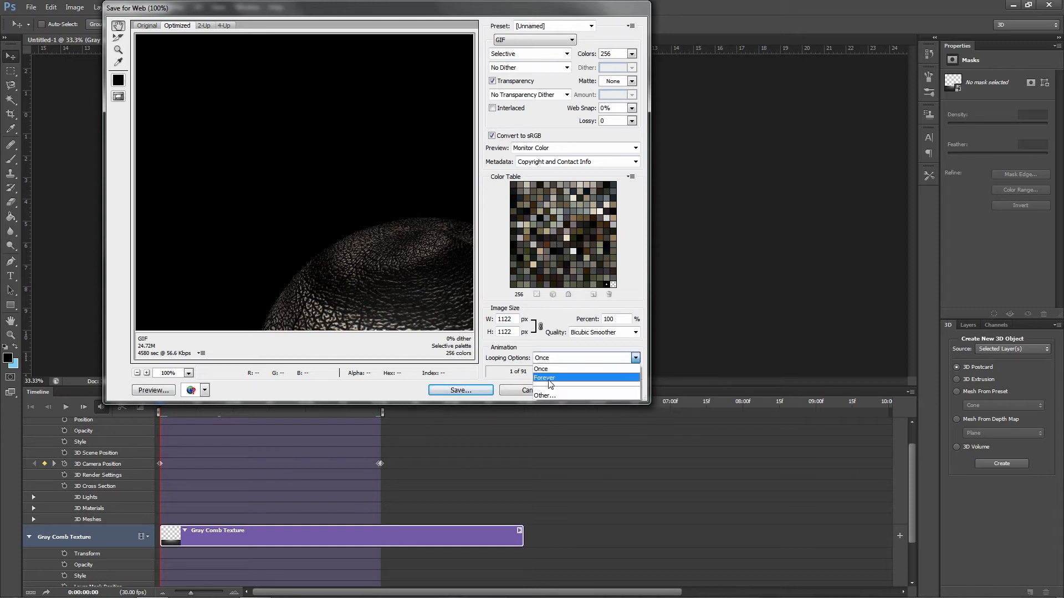
{"action": "left_click", "coordinate": [554, 379]}
{"action": "left_click", "coordinate": [545, 359]}
{"action": "left_click", "coordinate": [546, 367]}
Zoom the export preview out to 33.3% and play the animation in it
{"action": "left_click", "coordinate": [597, 371]}
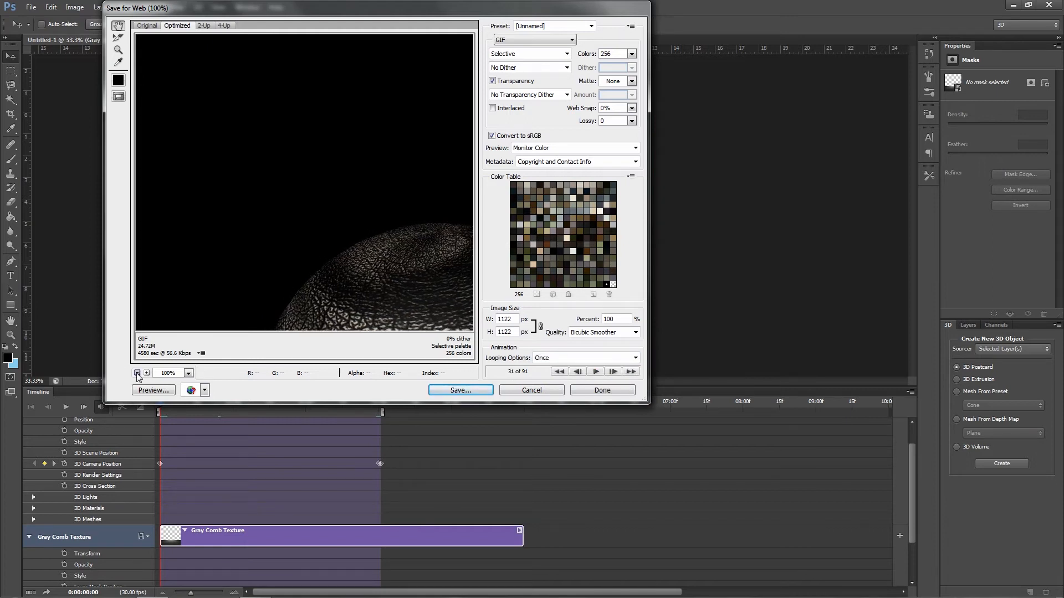
{"action": "left_click", "coordinate": [137, 373]}
{"action": "left_click", "coordinate": [137, 373]}
{"action": "left_click", "coordinate": [137, 373]}
{"action": "left_click", "coordinate": [597, 371]}
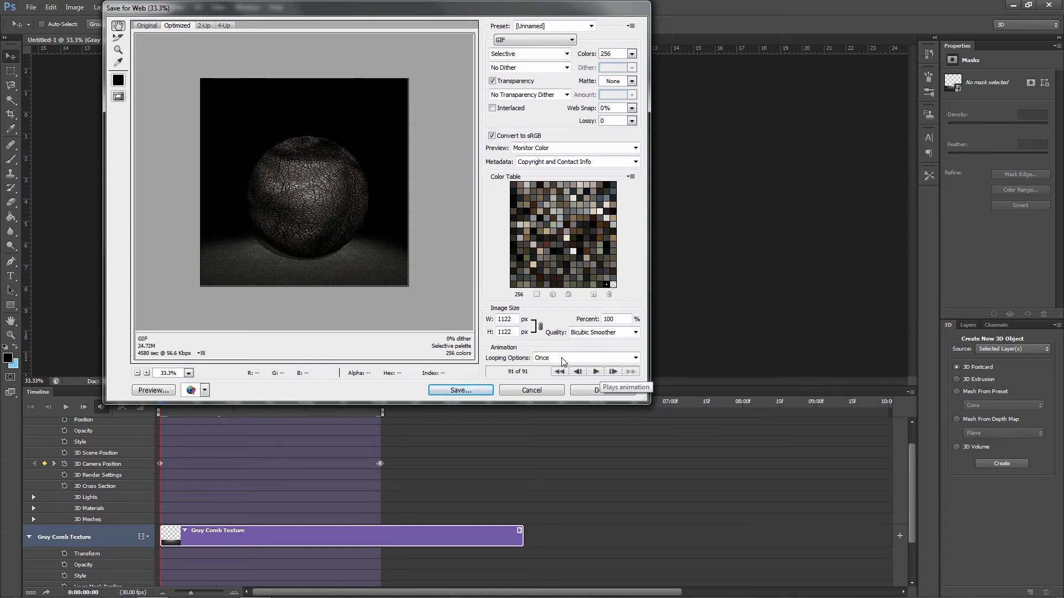
Reduce the GIF's color count to 128
{"action": "left_click", "coordinate": [632, 54]}
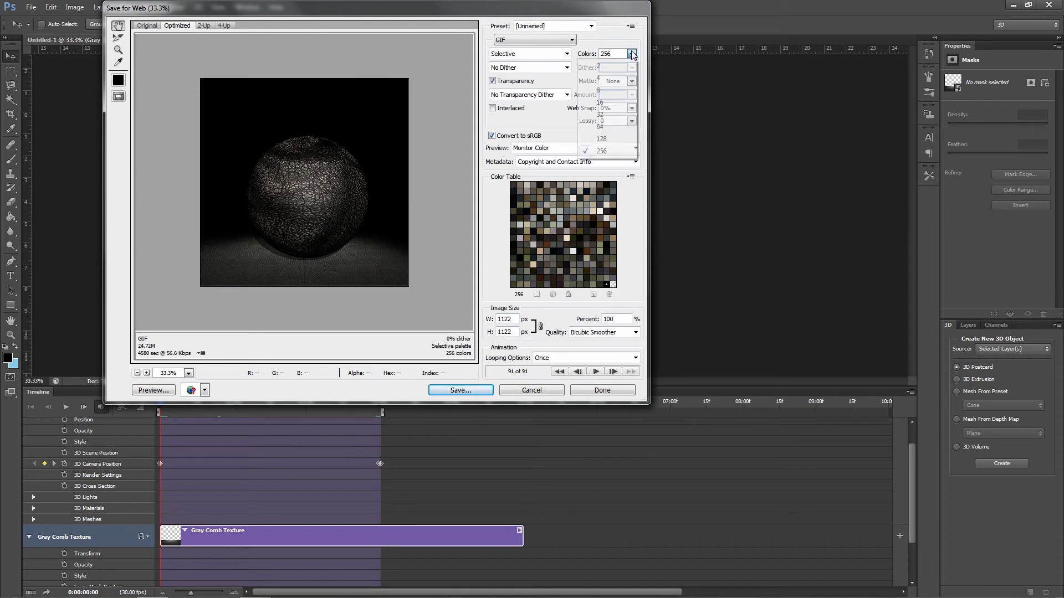
{"action": "left_click", "coordinate": [147, 348]}
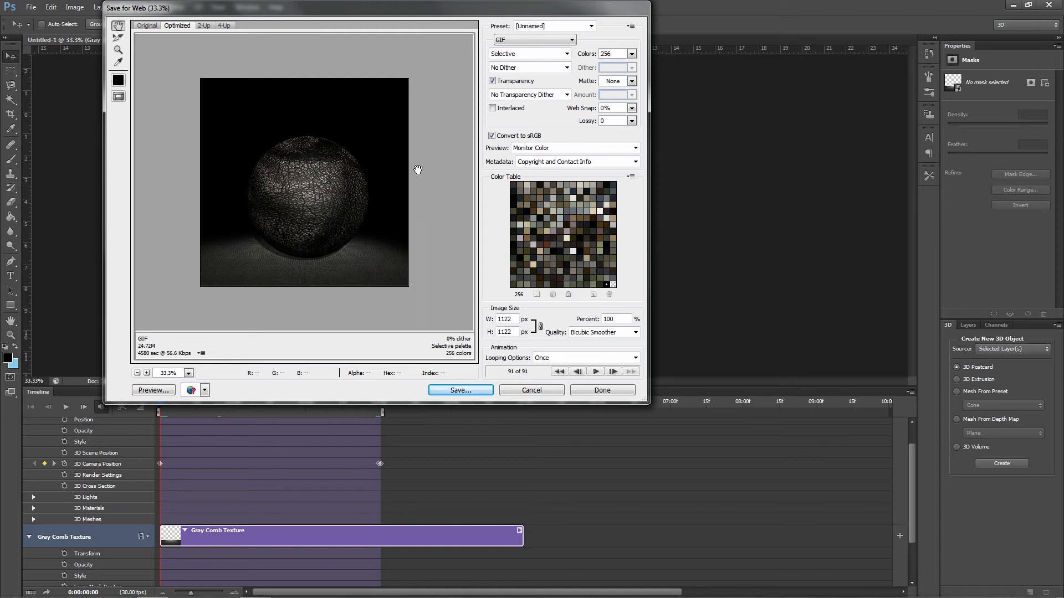
{"action": "left_click", "coordinate": [632, 53]}
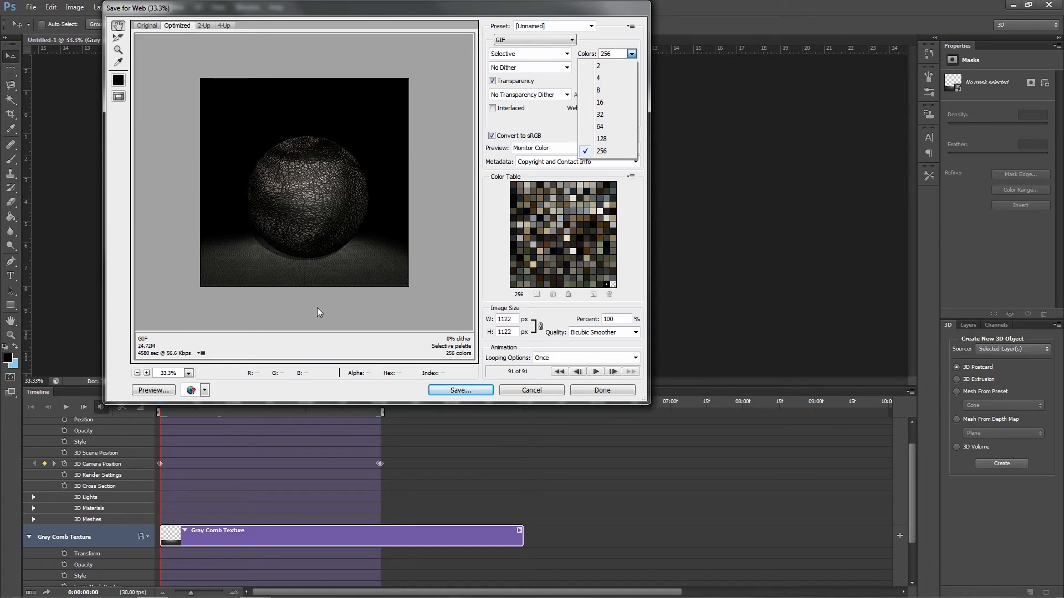
{"action": "left_click", "coordinate": [617, 136]}
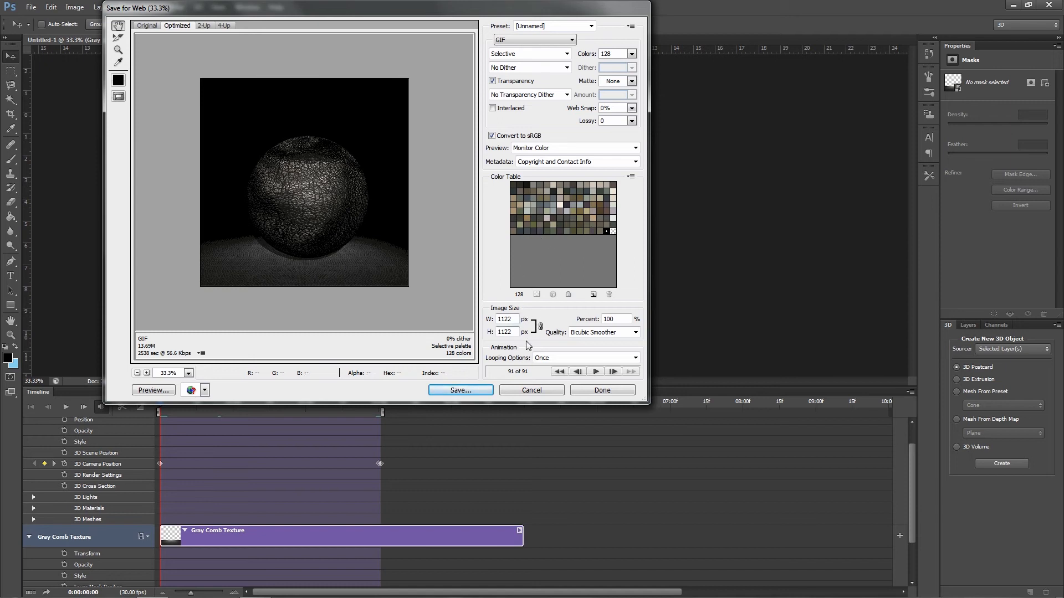
Keep the GIF format and Once looping, and save the optimized animation to the Desktop as asdf
{"action": "left_click", "coordinate": [573, 360]}
{"action": "left_click", "coordinate": [567, 355]}
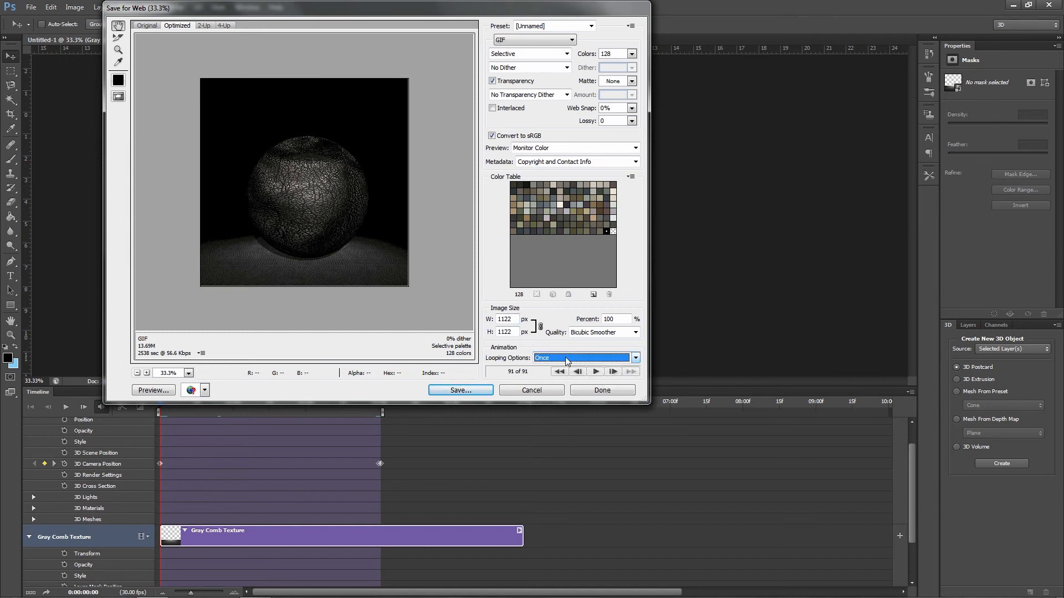
{"action": "left_click", "coordinate": [535, 40]}
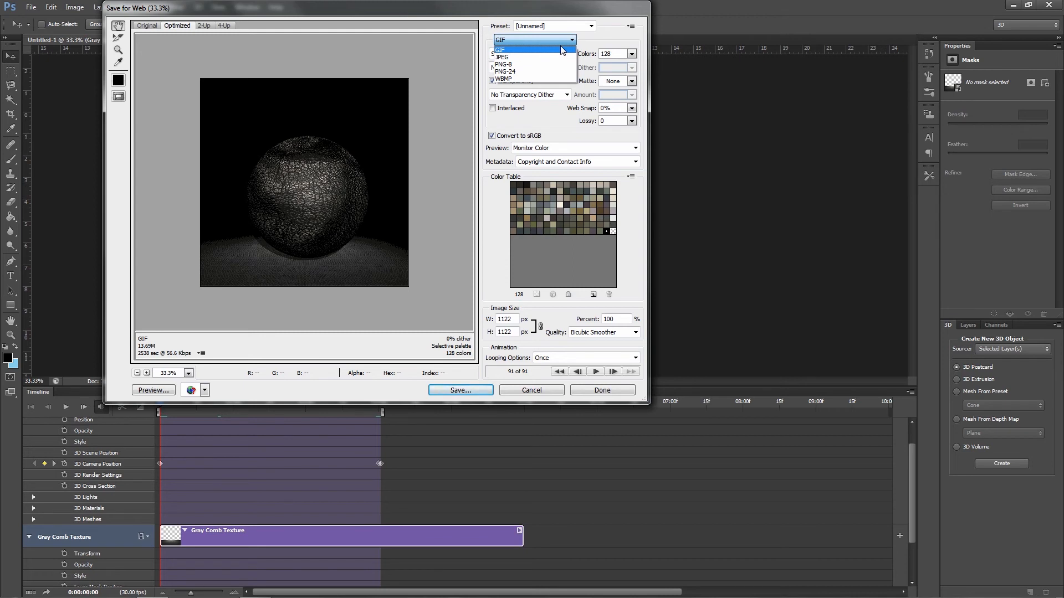
{"action": "left_click", "coordinate": [466, 397]}
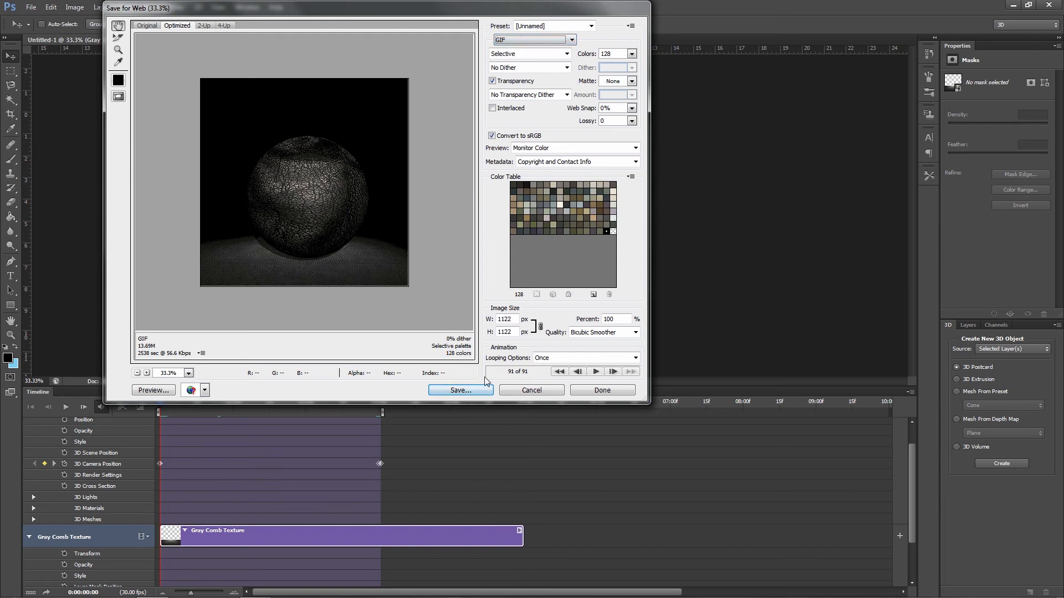
{"action": "left_click", "coordinate": [458, 391]}
{"action": "type", "text": "asdf"}
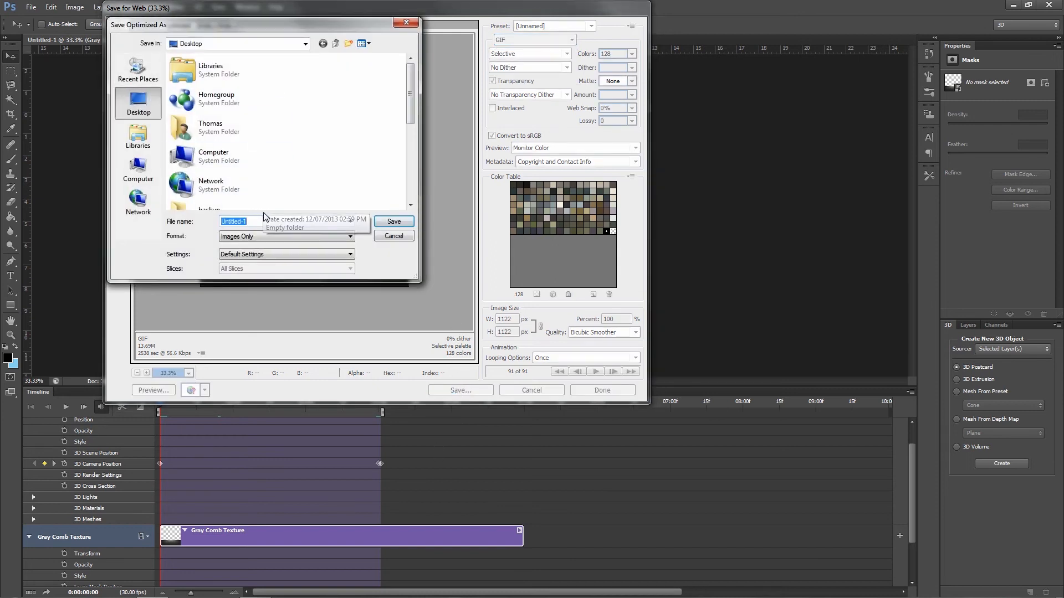
{"action": "left_click", "coordinate": [392, 222]}
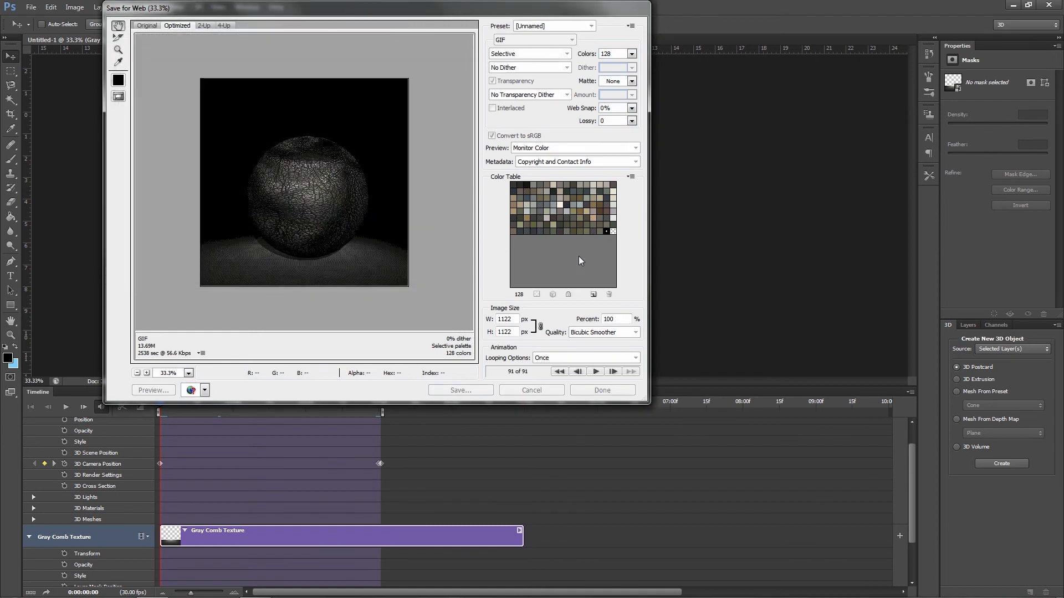